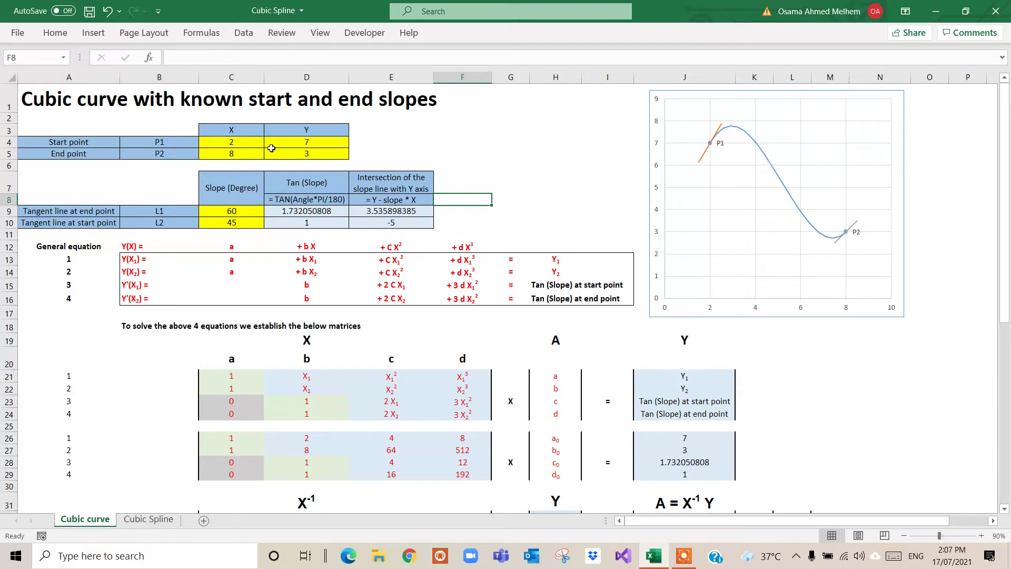
# Step: Check the point coordinates (start Y 7, end X 8, end Y 3) and slope angles 60 and 45
pyautogui.click(235, 162)
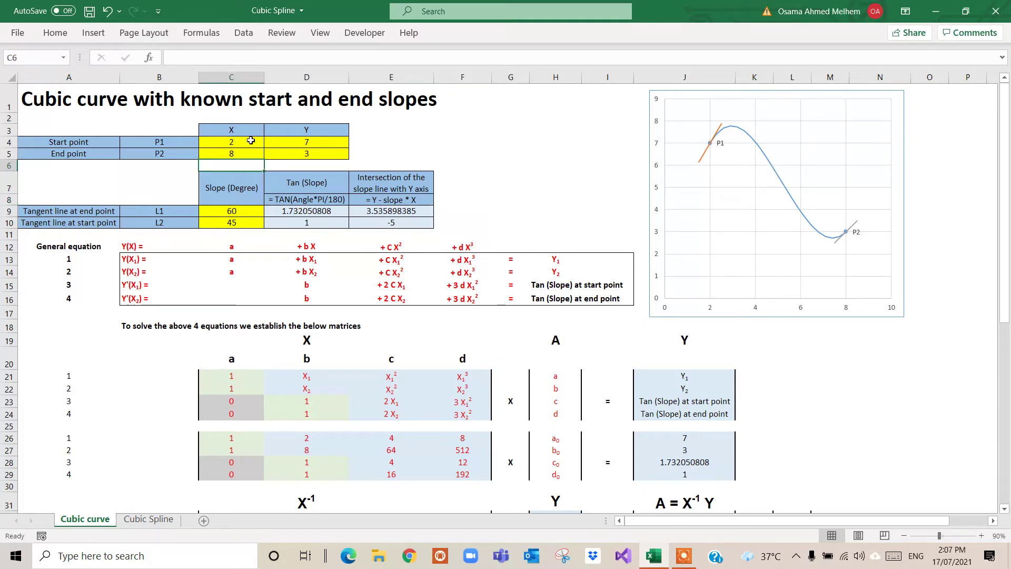
pyautogui.click(304, 141)
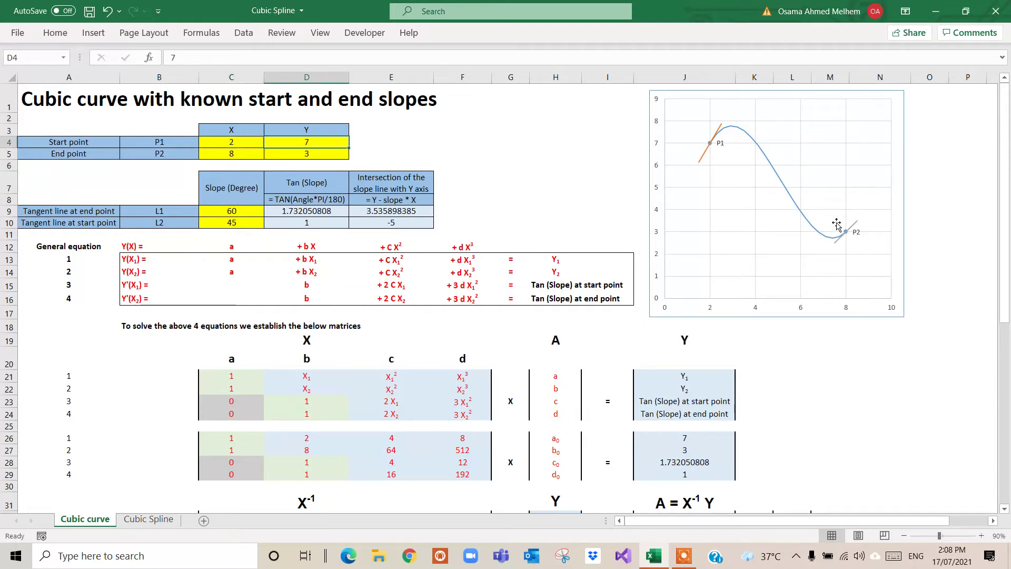
pyautogui.moveTo(847, 234)
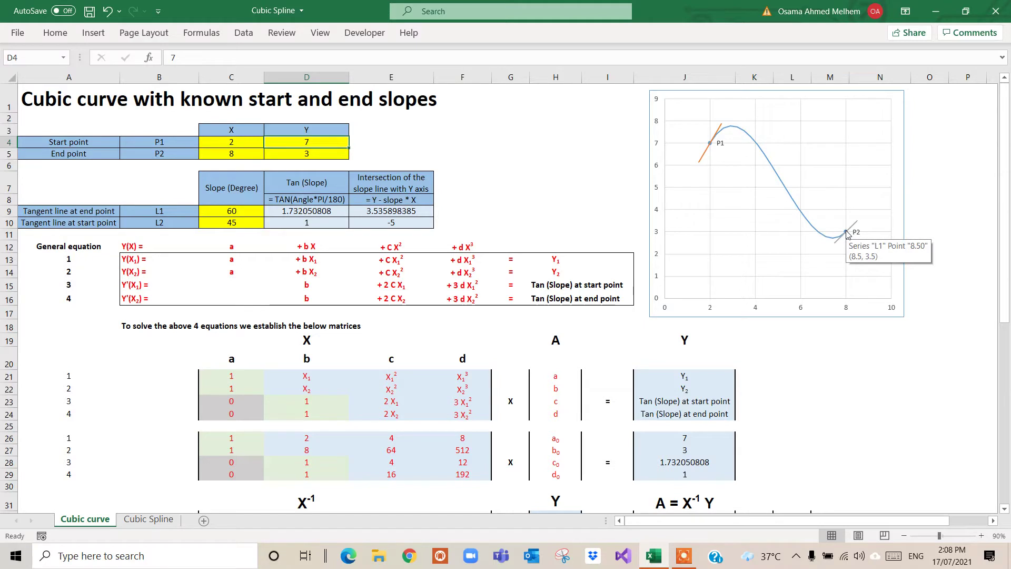
pyautogui.click(231, 156)
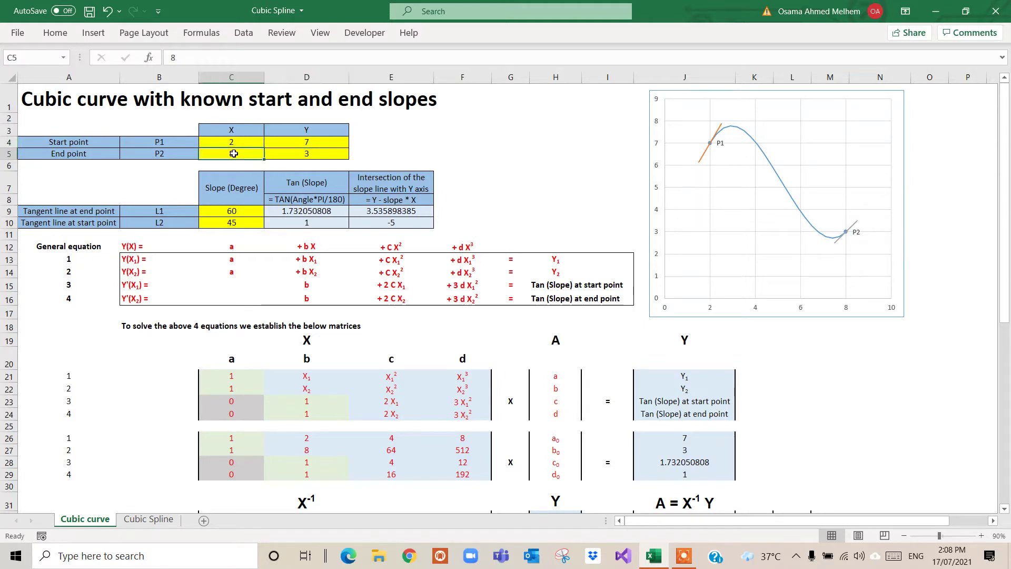
pyautogui.click(307, 152)
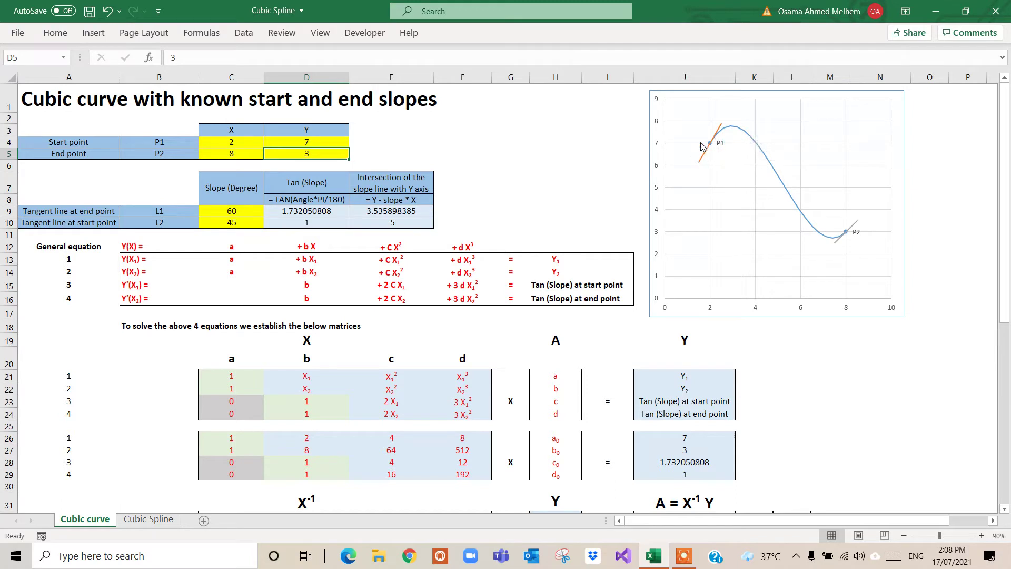
pyautogui.click(237, 210)
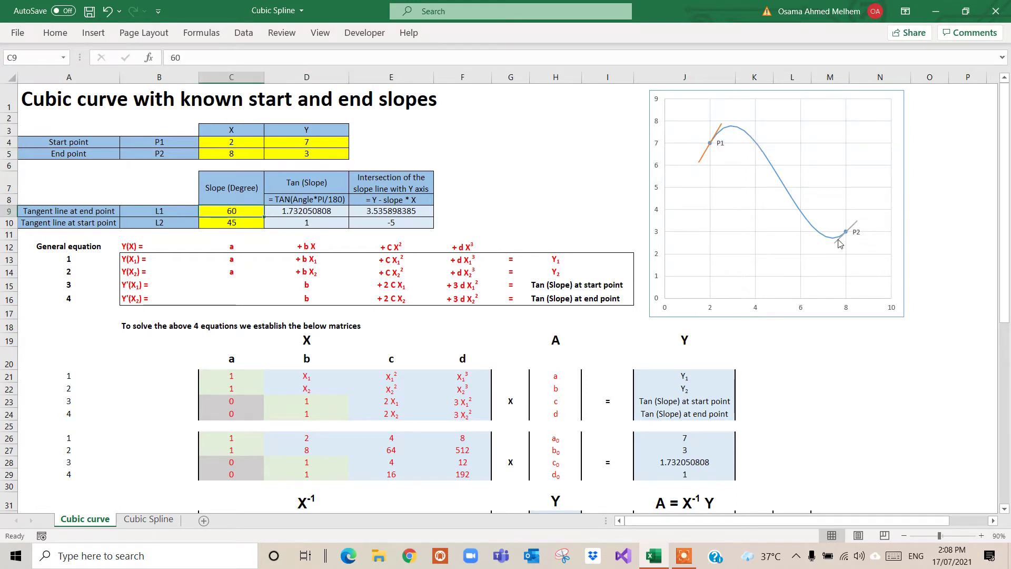
pyautogui.click(227, 221)
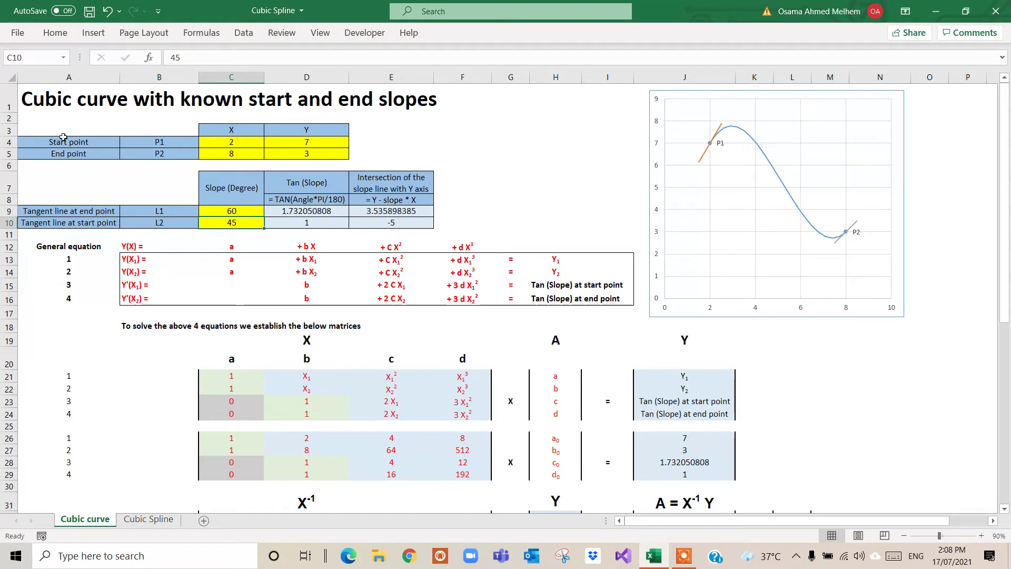
# Step: Highlight the start/end point table and the tangent angle table, then recheck angles 60 and 45
pyautogui.moveTo(35, 129); pyautogui.dragTo(300, 155)
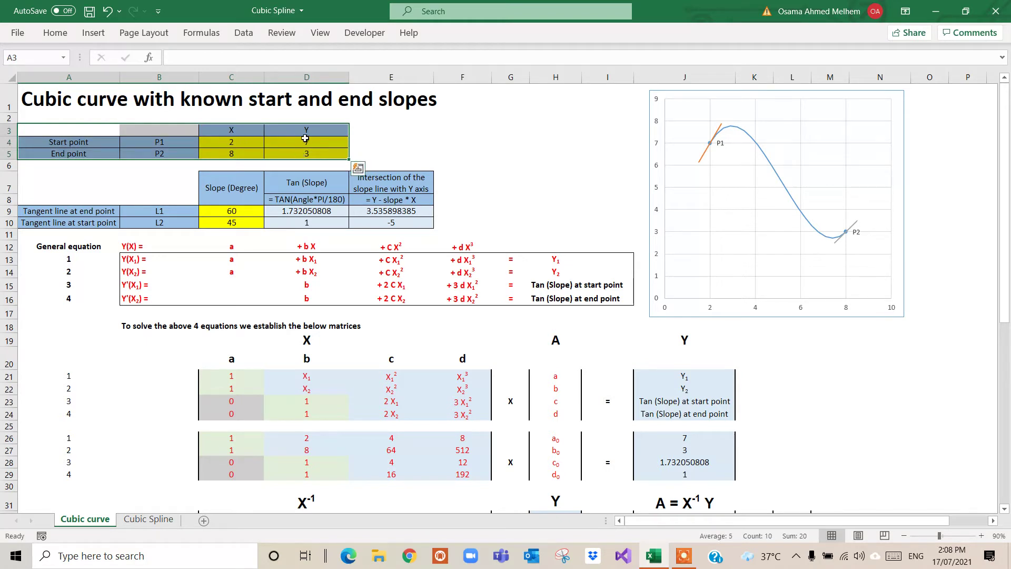
pyautogui.click(408, 138)
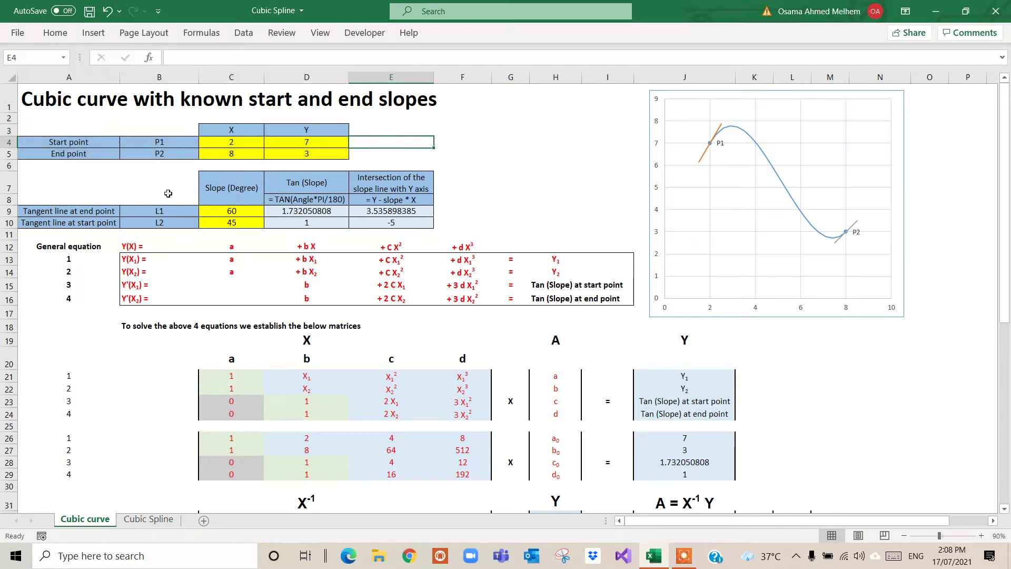
pyautogui.click(39, 189)
pyautogui.moveTo(39, 189); pyautogui.dragTo(220, 220)
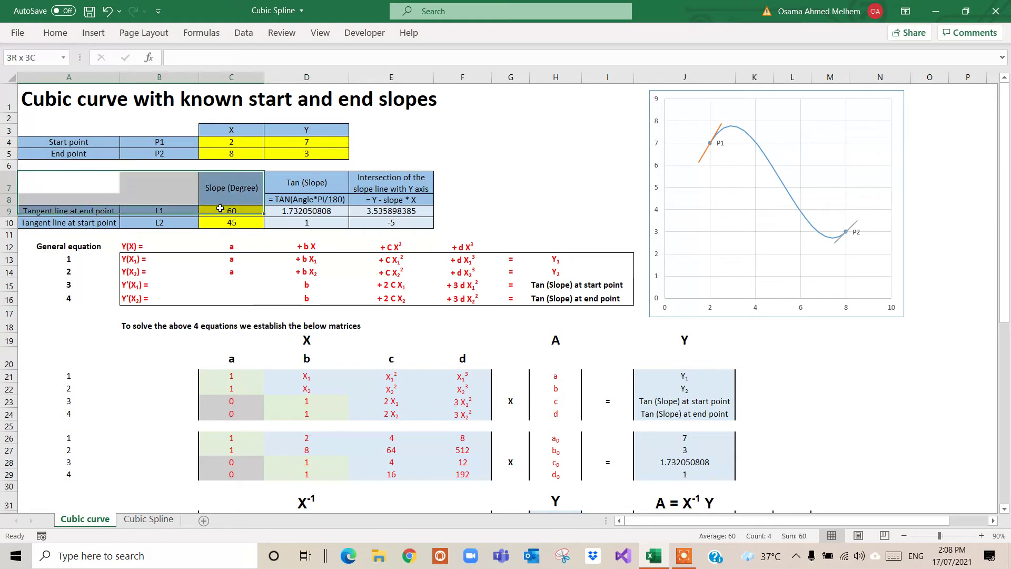
pyautogui.click(511, 188)
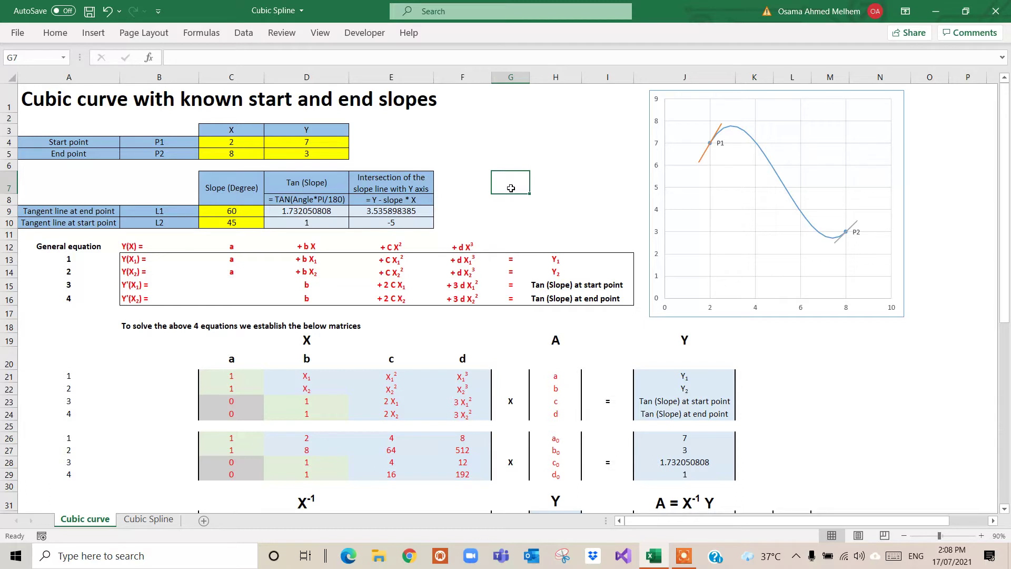
pyautogui.click(231, 211)
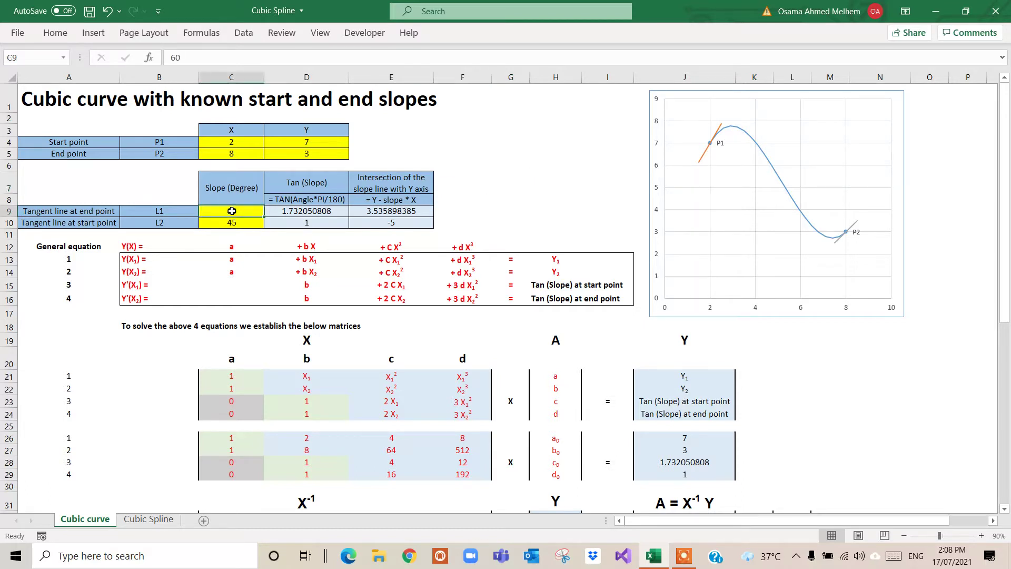
pyautogui.click(231, 221)
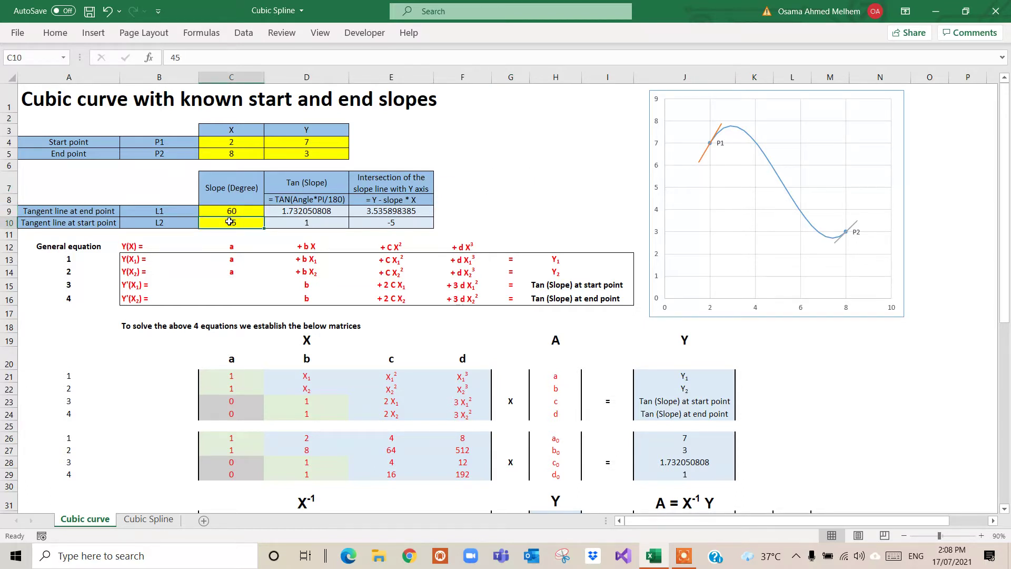
# Step: Confirm the L1 tangent =TAN(C9*PI()/180) and inspect the L2 tangent =TAN(C10*PI()/180)
pyautogui.click(323, 209)
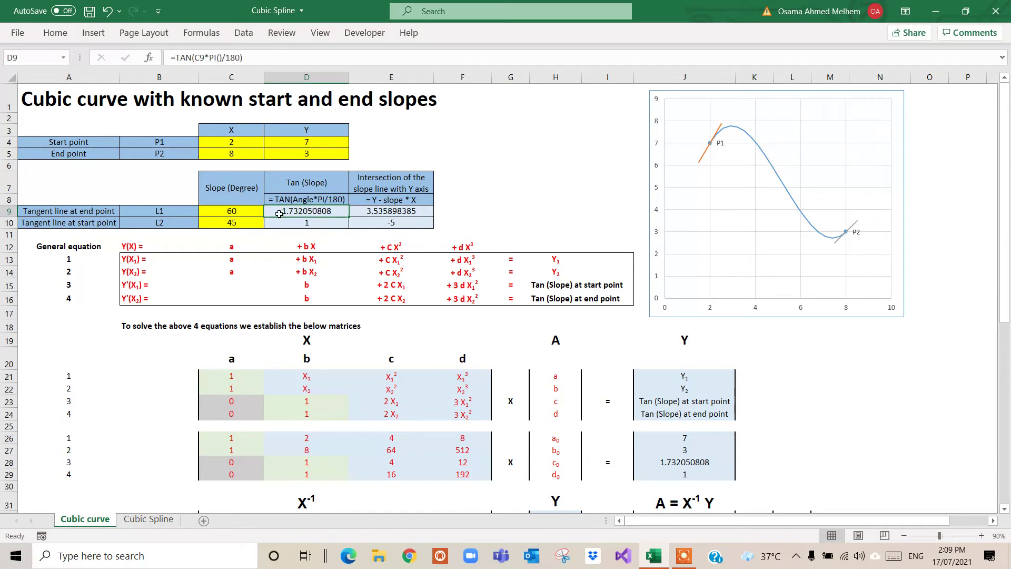
pyautogui.doubleClick(310, 211)
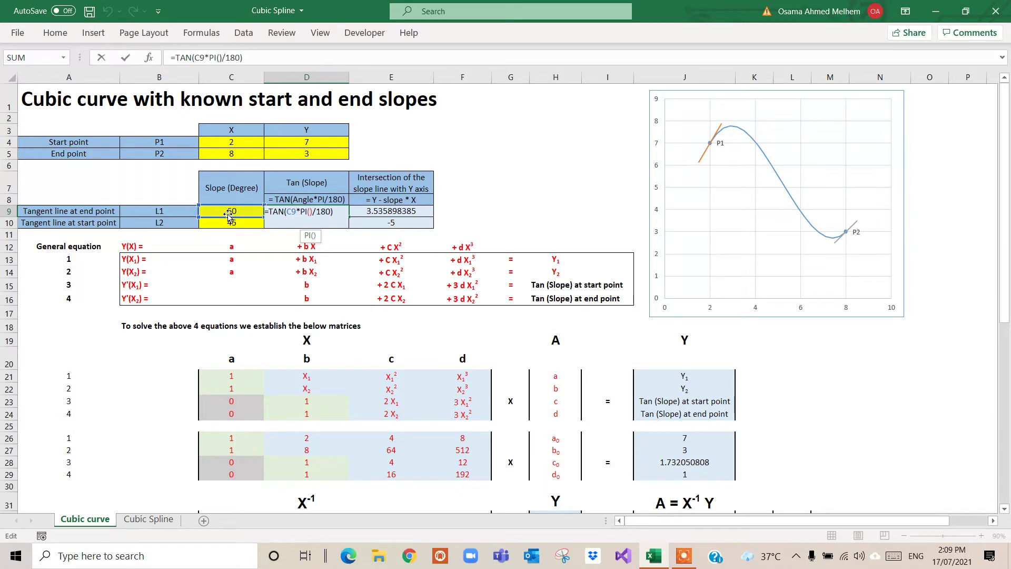
pyautogui.hotkey('ctrl', 'Return')
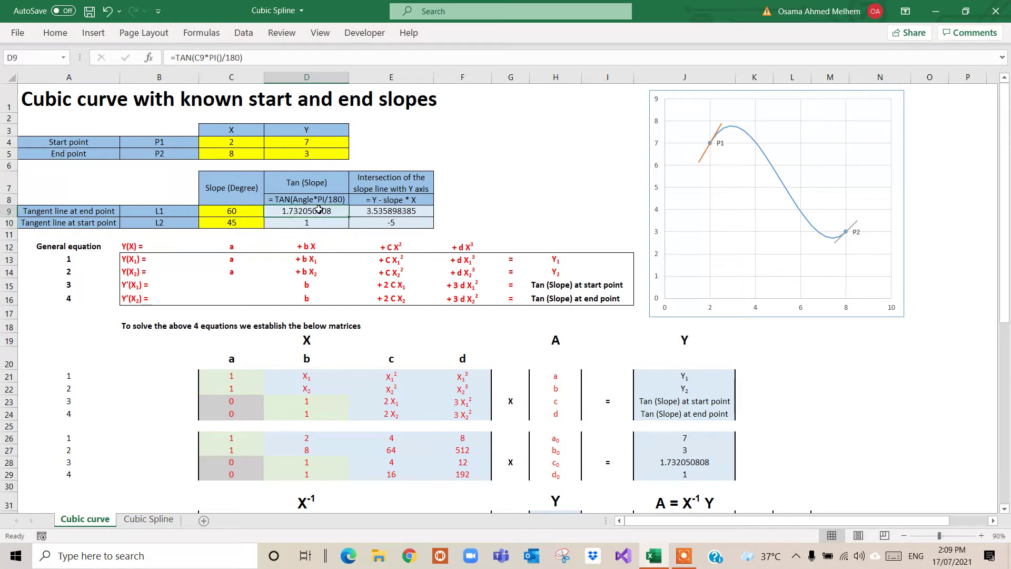
pyautogui.click(305, 222)
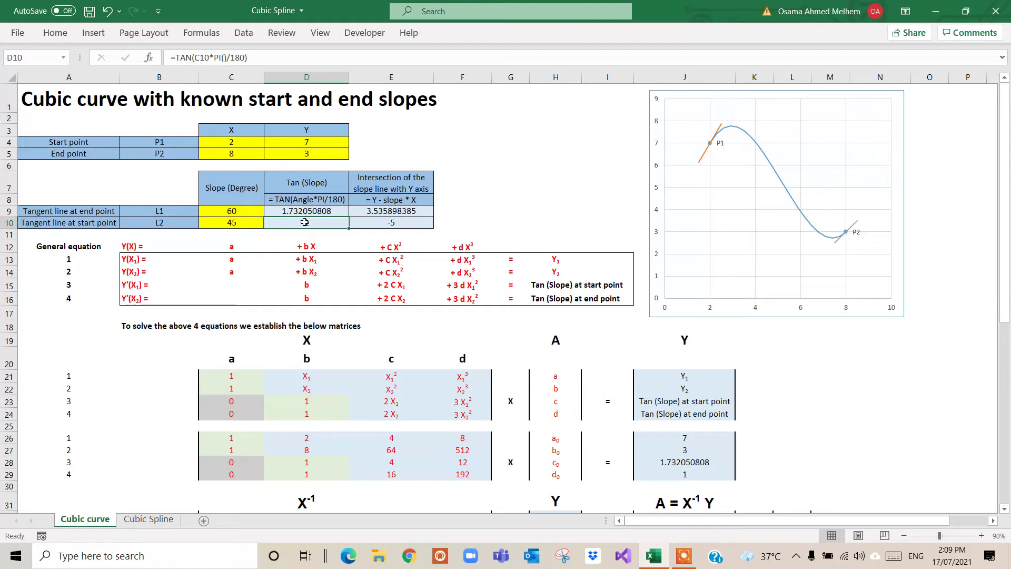
pyautogui.click(402, 209)
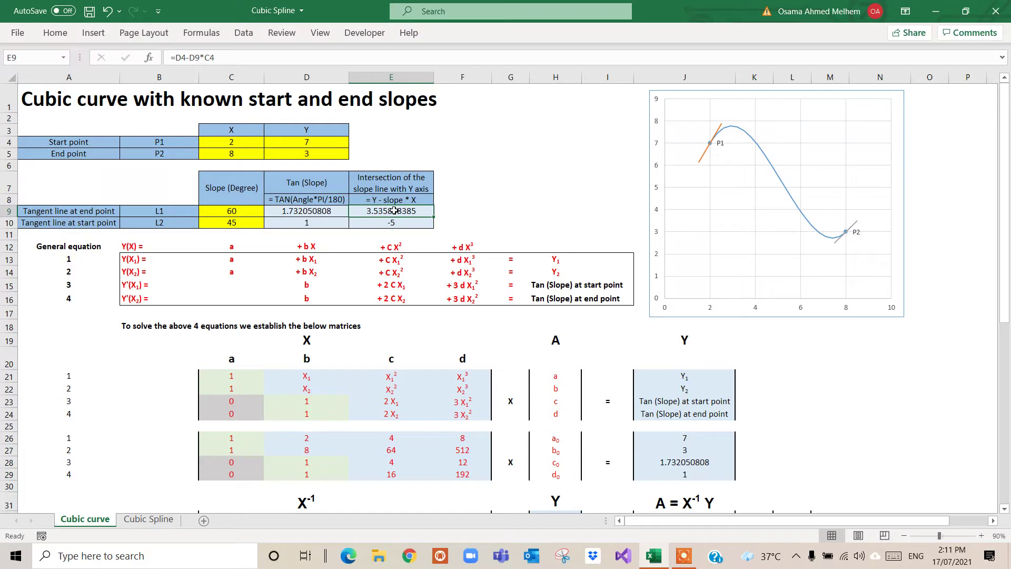
# Step: Re-enter the intercepts =D4-D9*C4 (3.535898385) for L1 and =D5-D10*C5 (-5) for L2
pyautogui.click(304, 142)
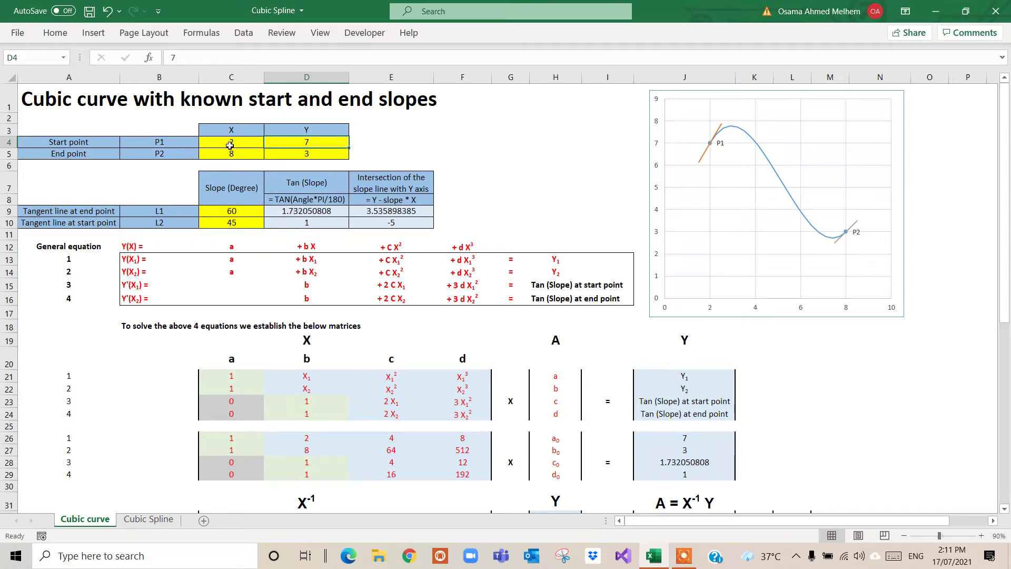
pyautogui.doubleClick(384, 211)
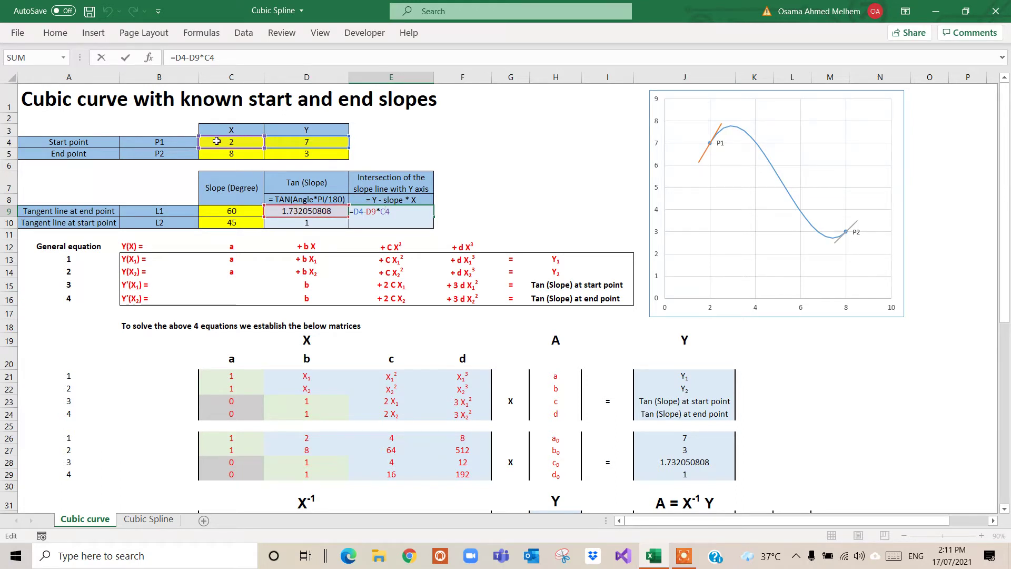
pyautogui.press('Return')
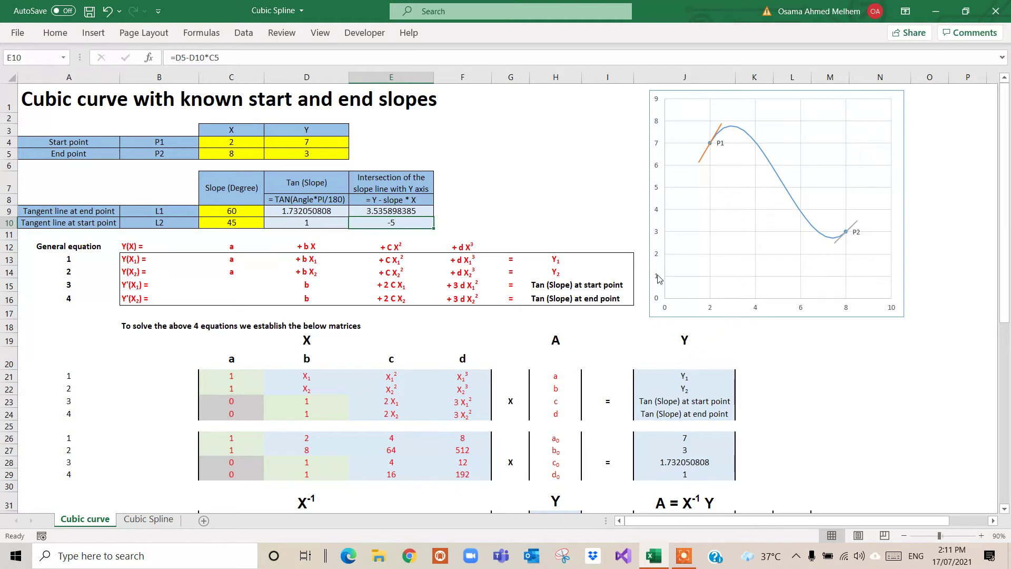
pyautogui.doubleClick(389, 222)
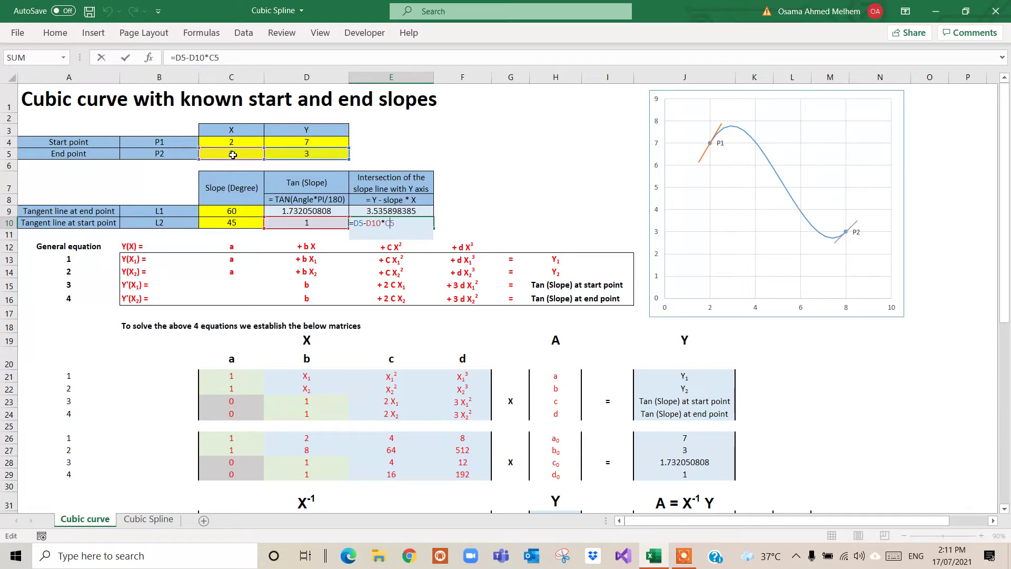
pyautogui.hotkey('ctrl', 'Return')
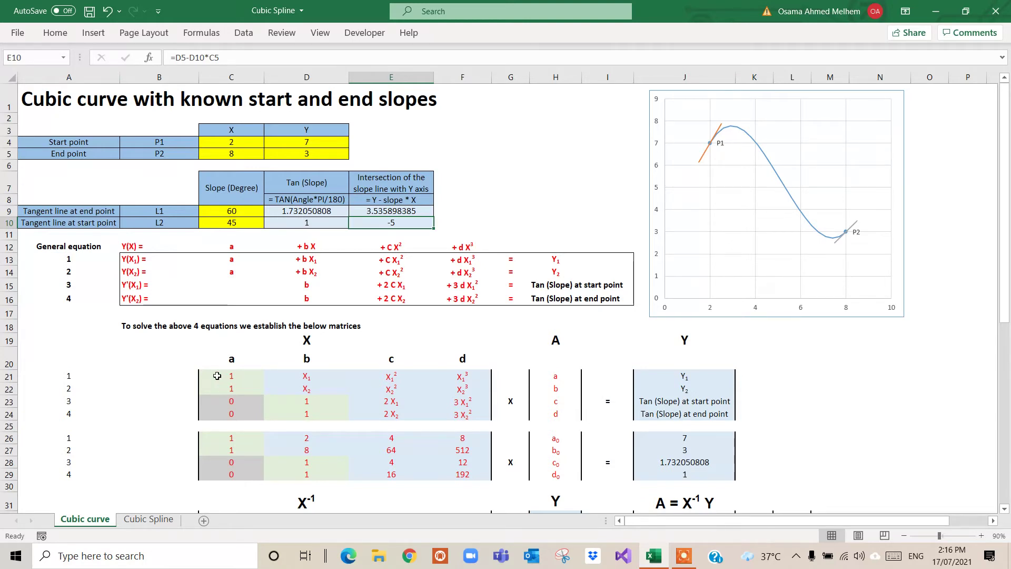
pyautogui.moveTo(222, 376)
pyautogui.mouseDown()
pyautogui.moveTo(394, 411)
pyautogui.moveTo(464, 408)
pyautogui.mouseUp()
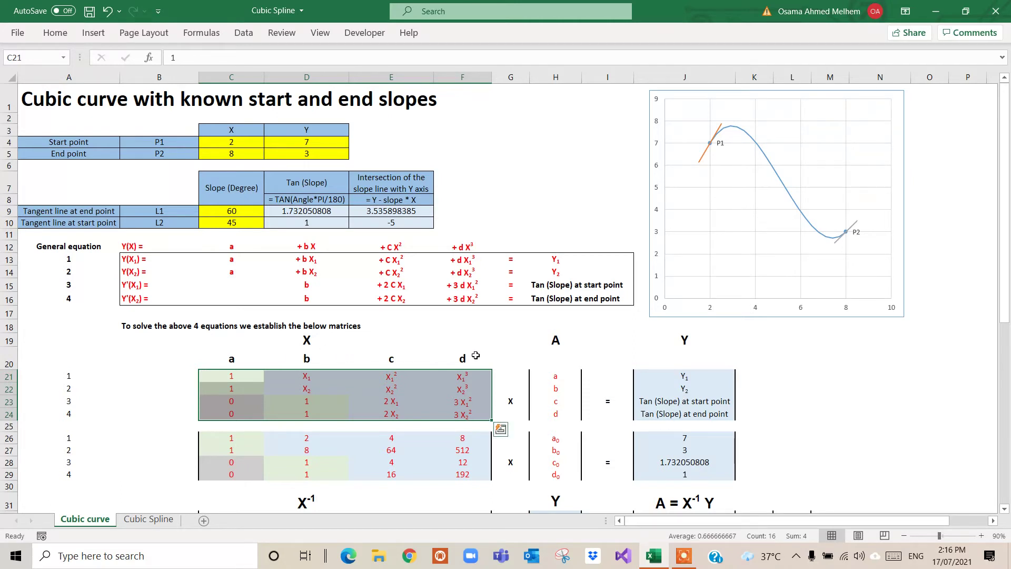
pyautogui.click(240, 373)
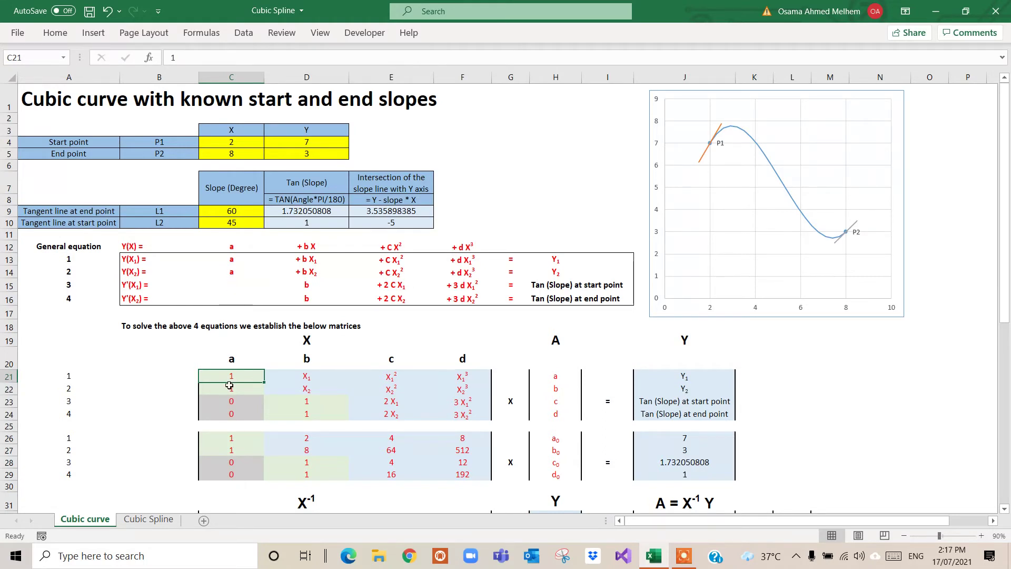
pyautogui.click(234, 285)
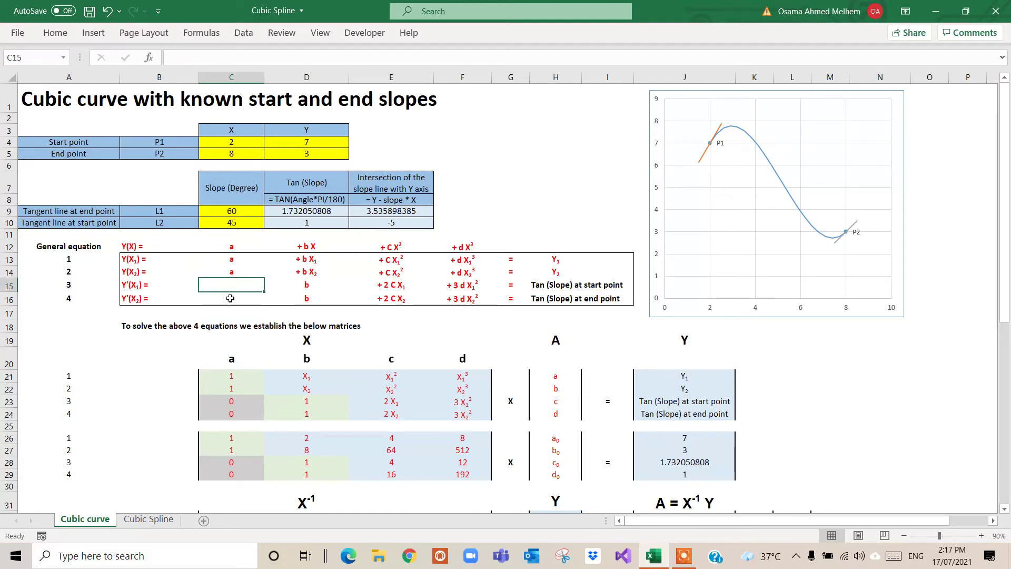
pyautogui.click(230, 299)
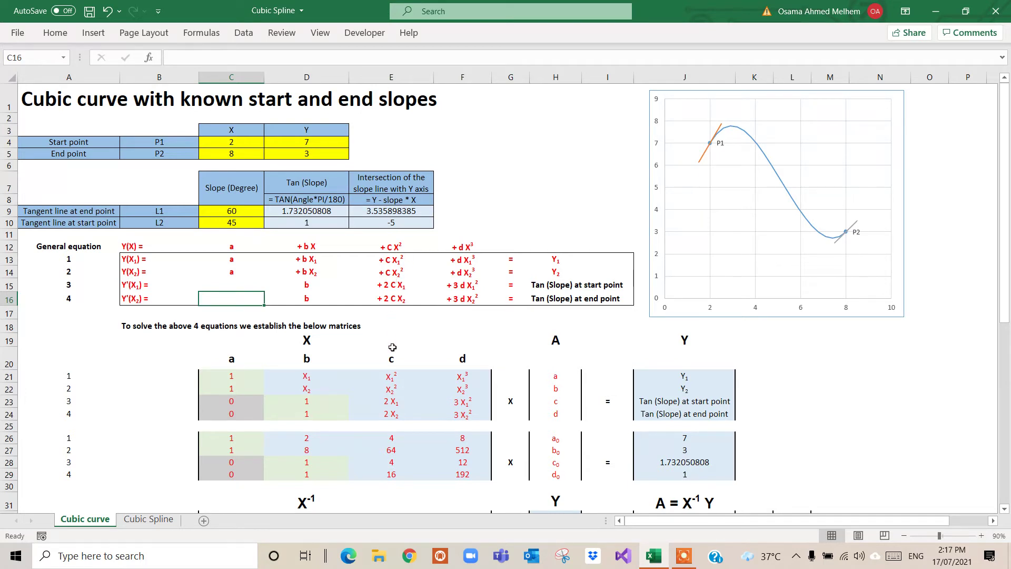
pyautogui.click(388, 376)
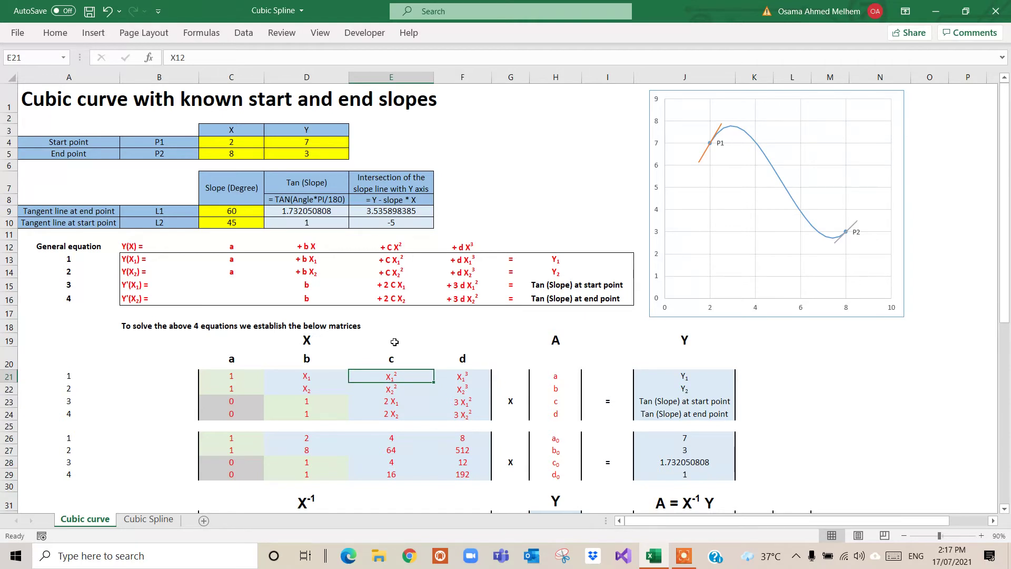
pyautogui.click(392, 391)
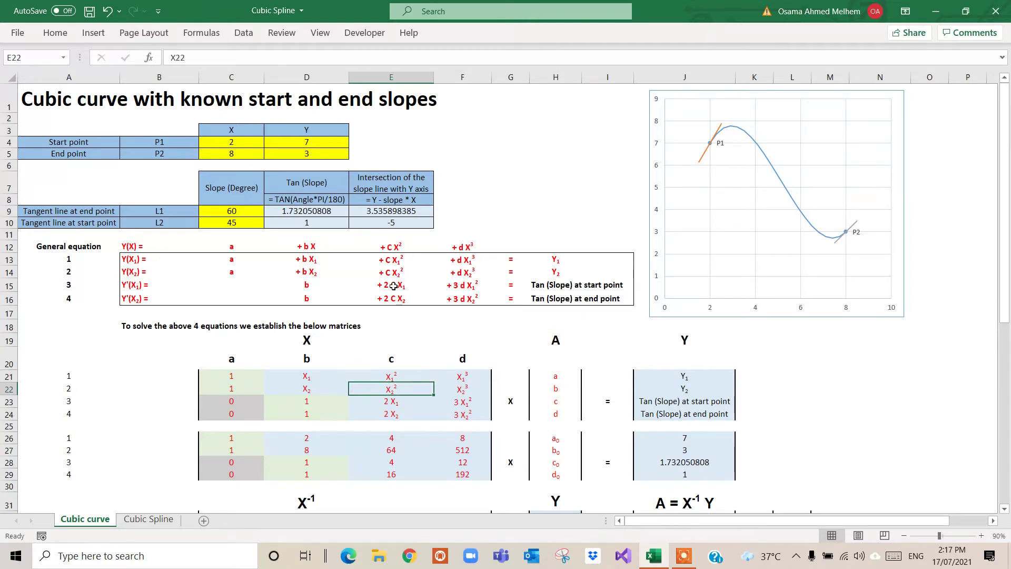
pyautogui.click(390, 402)
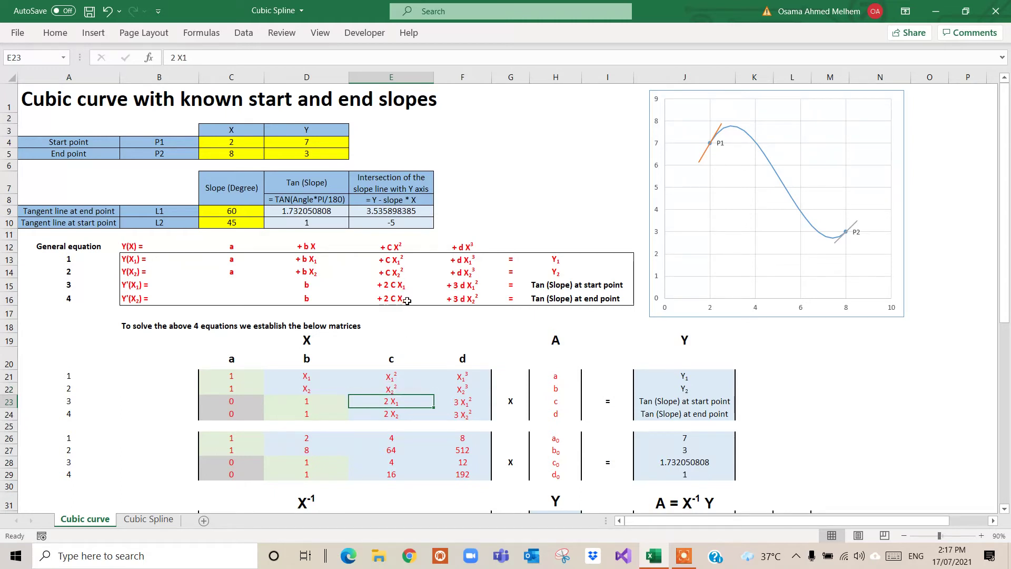
pyautogui.click(390, 415)
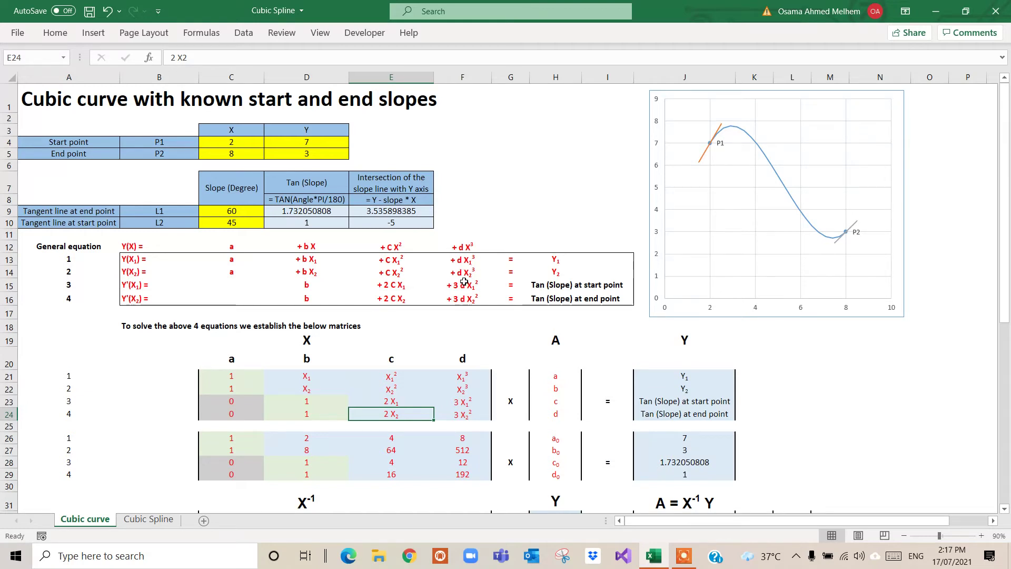
pyautogui.click(466, 393)
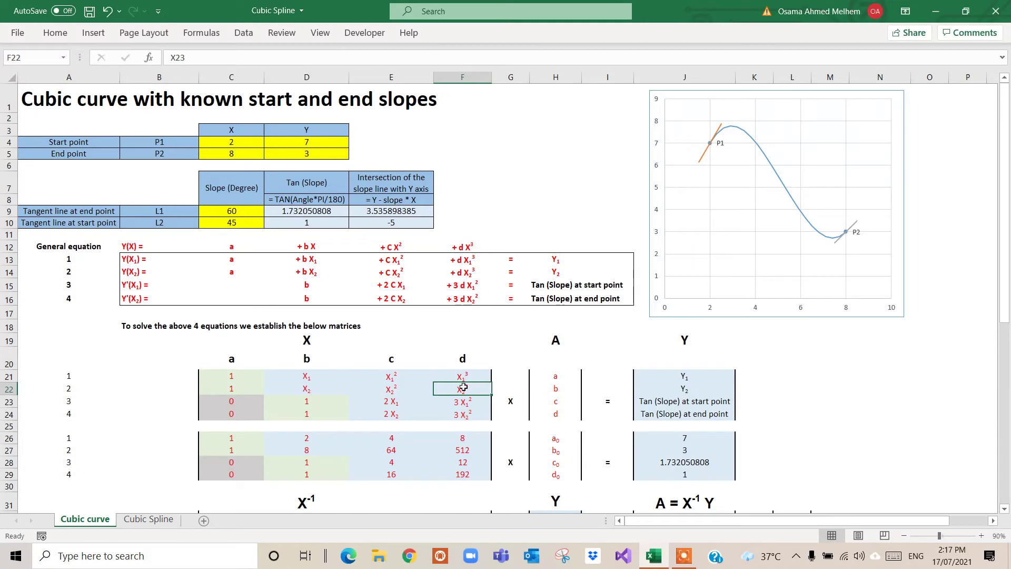
pyautogui.moveTo(460, 406); pyautogui.dragTo(464, 350)
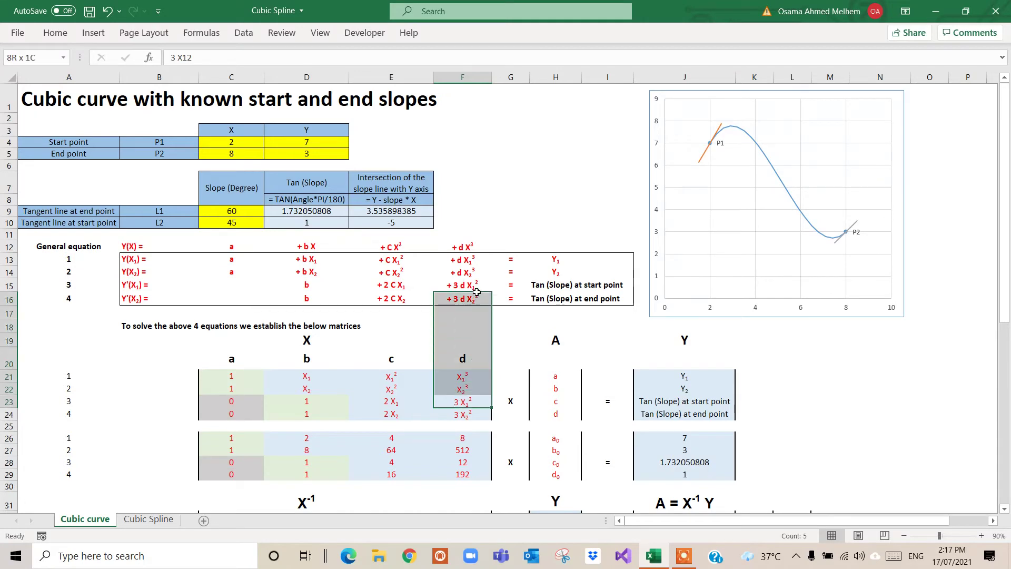
pyautogui.click(459, 402)
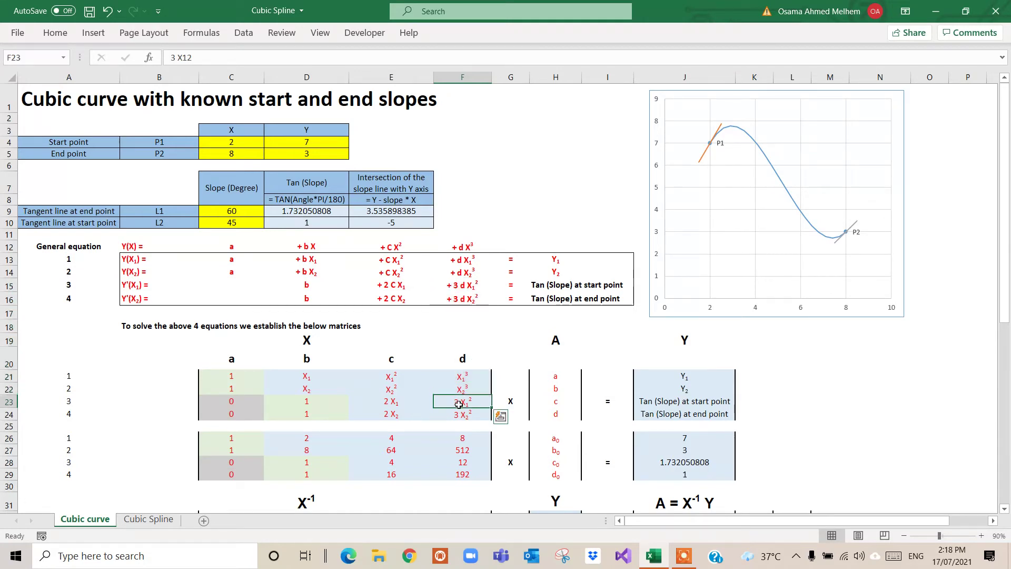
pyautogui.click(472, 287)
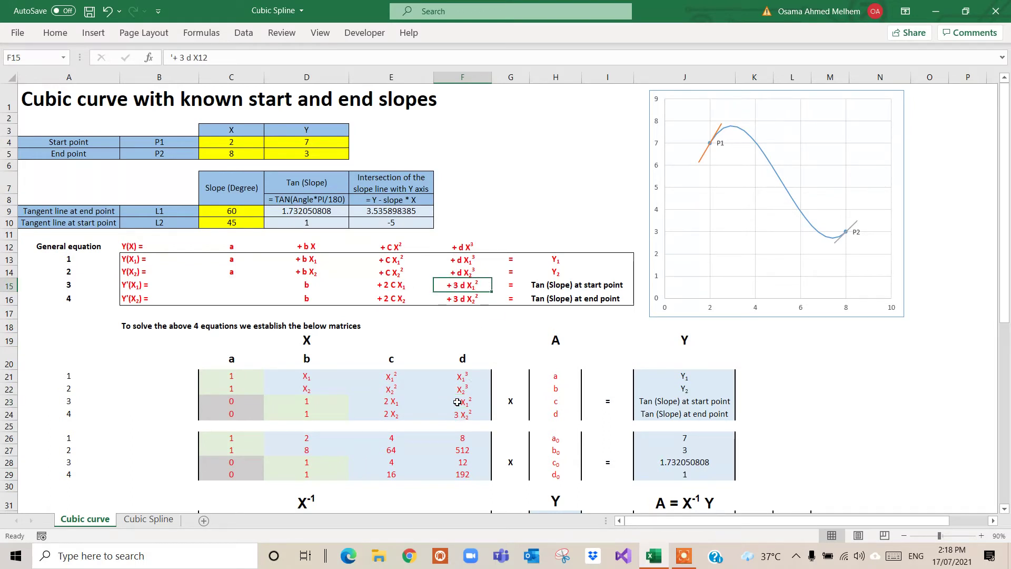
pyautogui.click(465, 299)
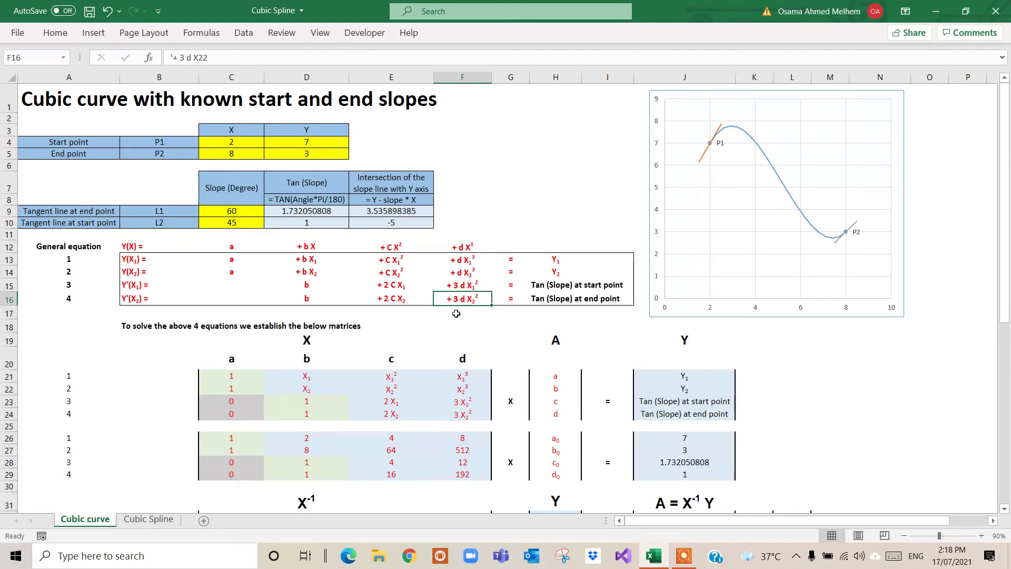
pyautogui.click(468, 415)
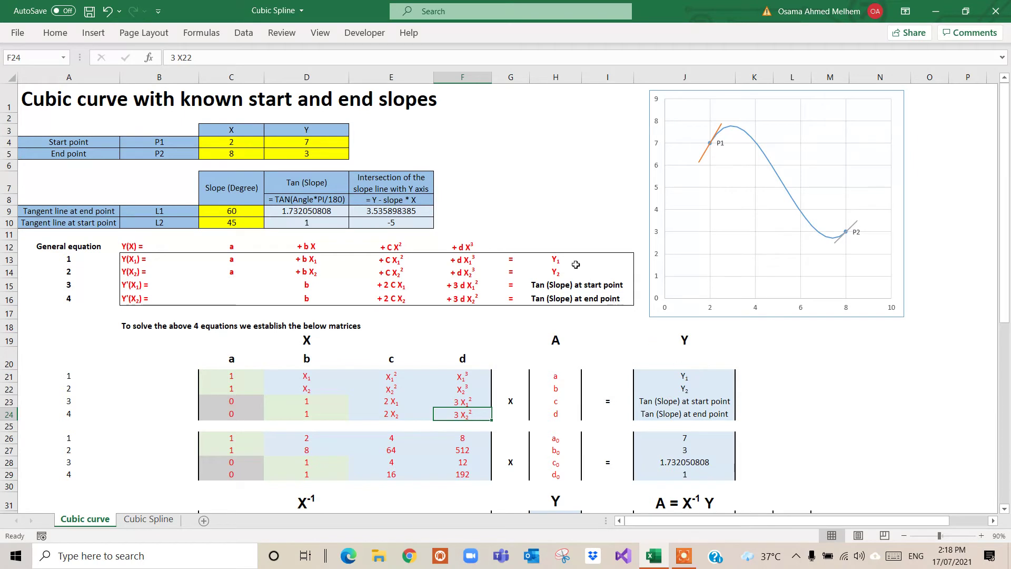
pyautogui.click(680, 372)
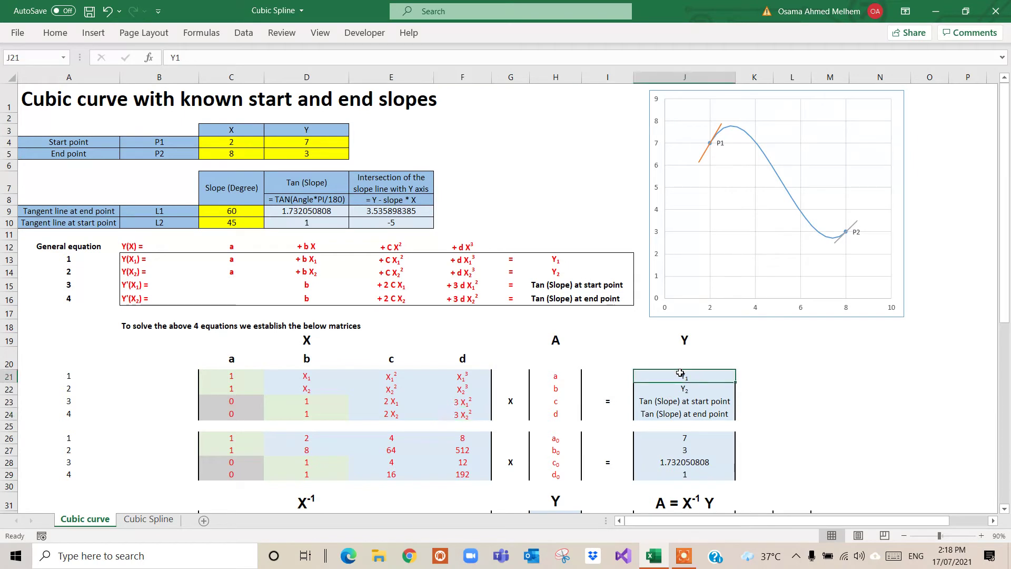
pyautogui.click(553, 260)
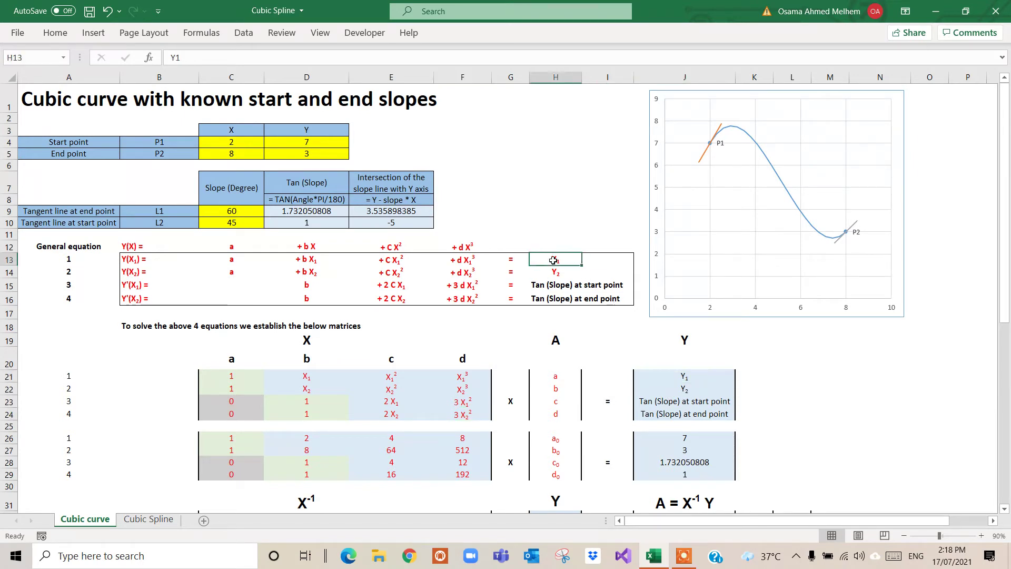
pyautogui.click(564, 274)
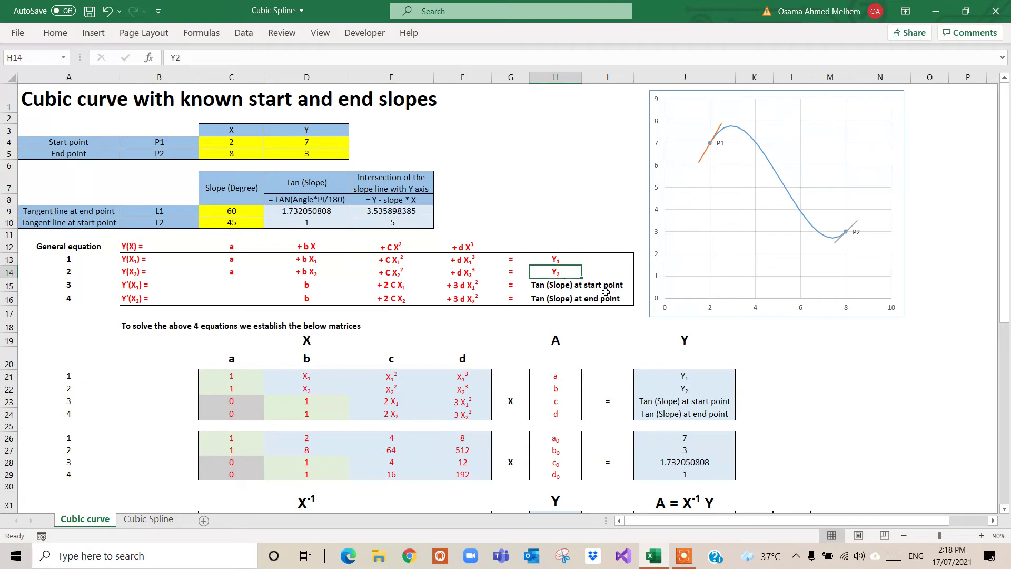
pyautogui.click(578, 285)
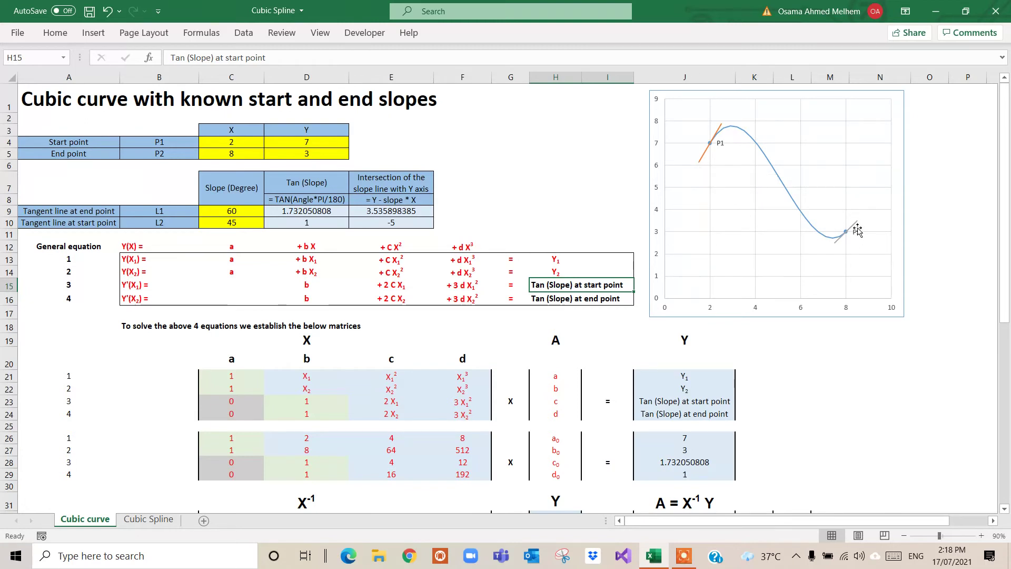
pyautogui.moveTo(838, 241)
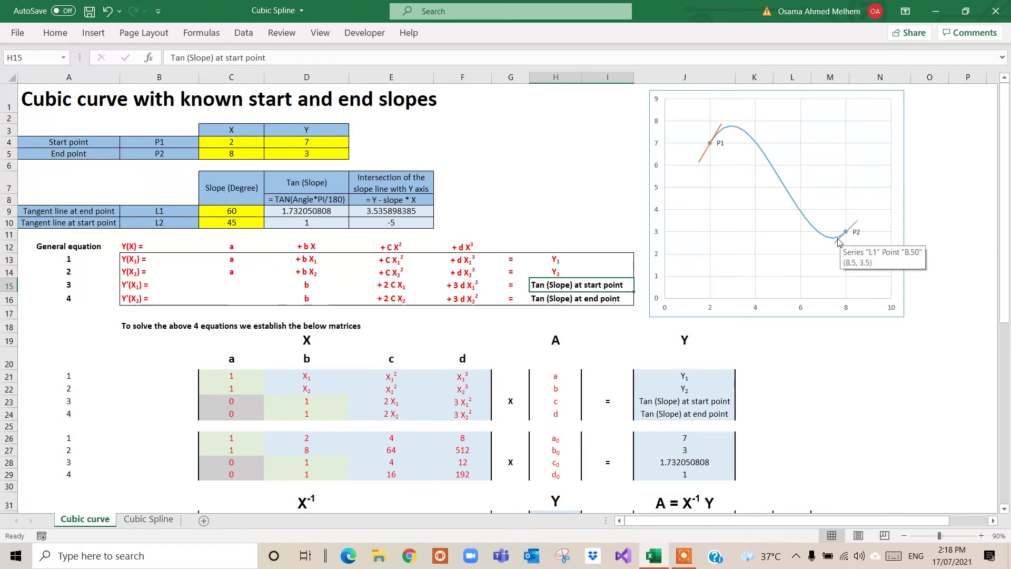
pyautogui.click(676, 413)
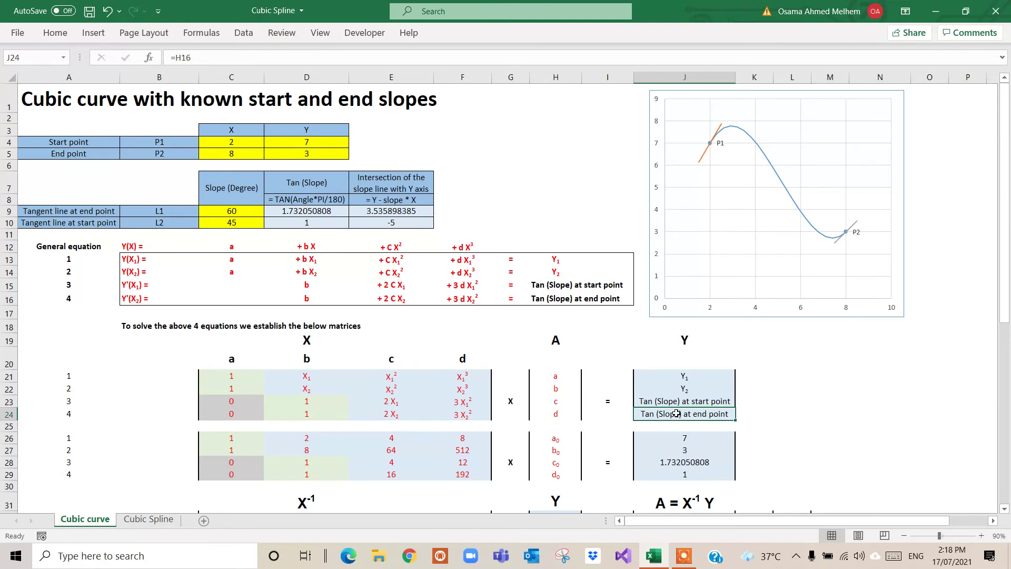
pyautogui.moveTo(1004, 208); pyautogui.dragTo(1006, 223)
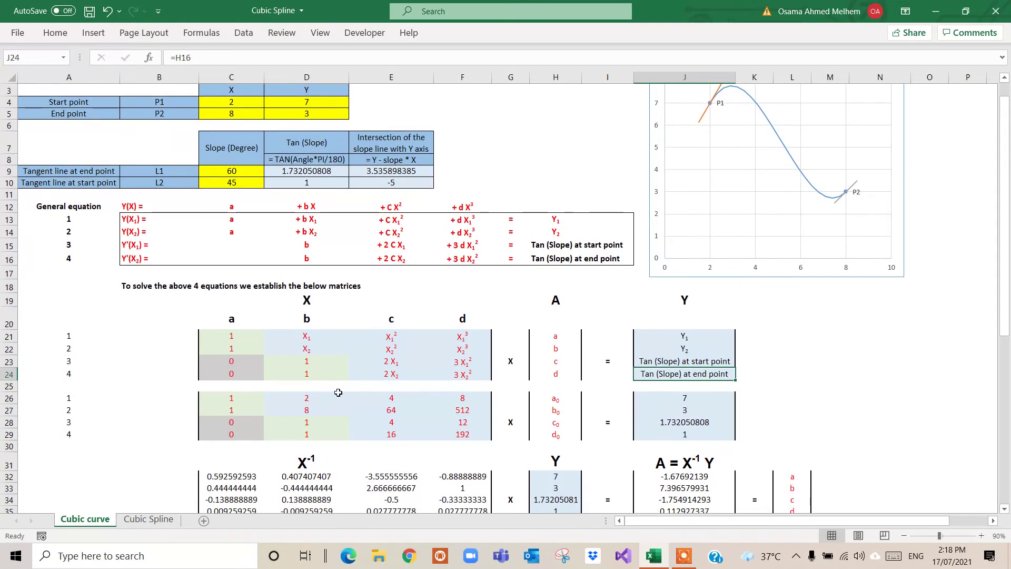
pyautogui.click(230, 400)
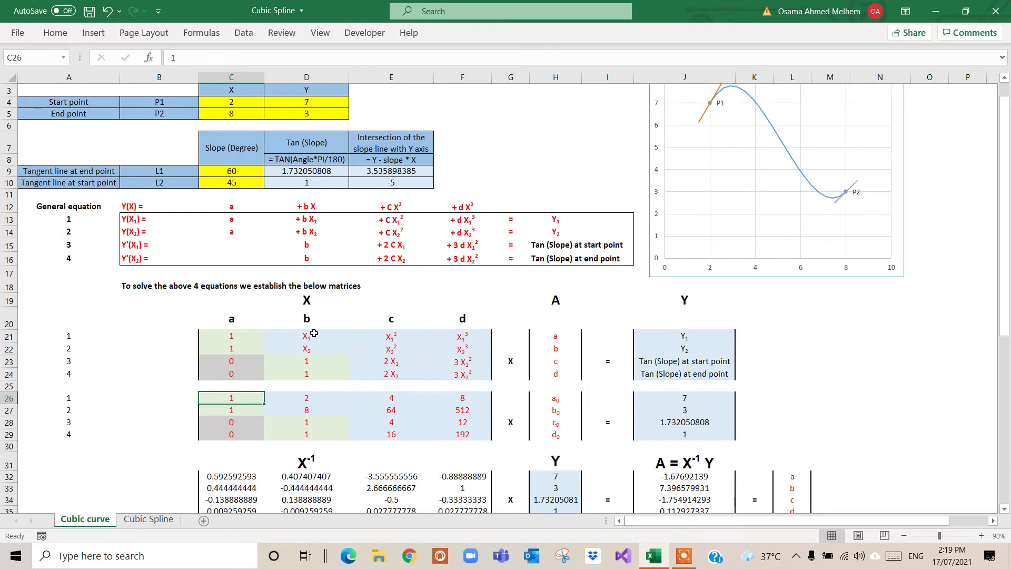
pyautogui.click(309, 399)
pyautogui.doubleClick(310, 398)
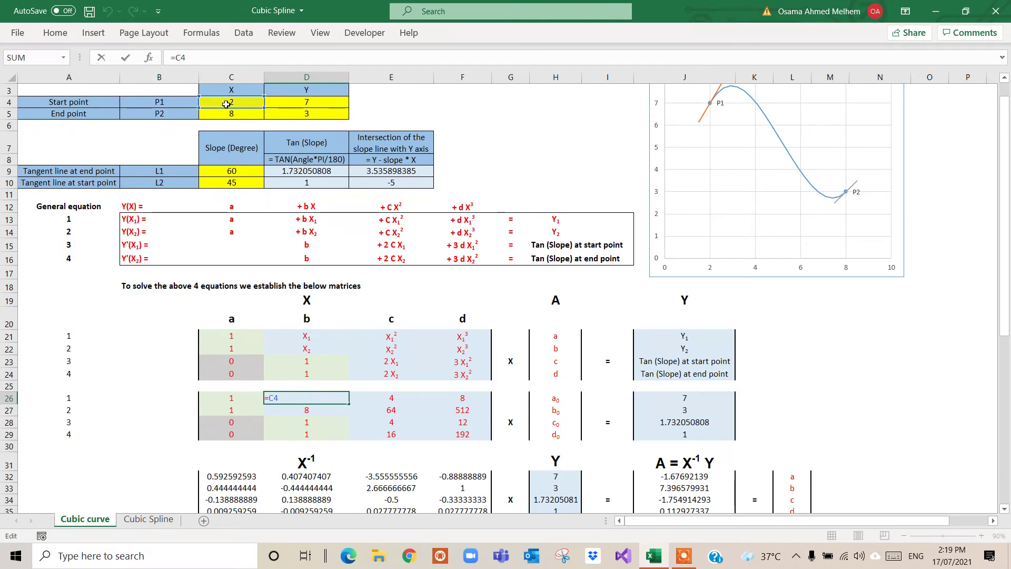
pyautogui.press('Return')
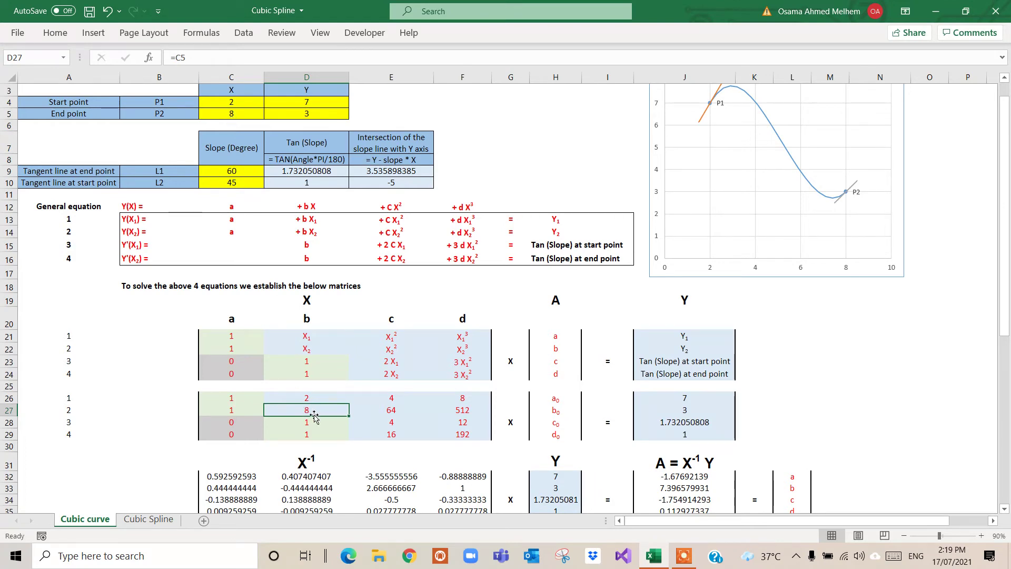
pyautogui.doubleClick(308, 411)
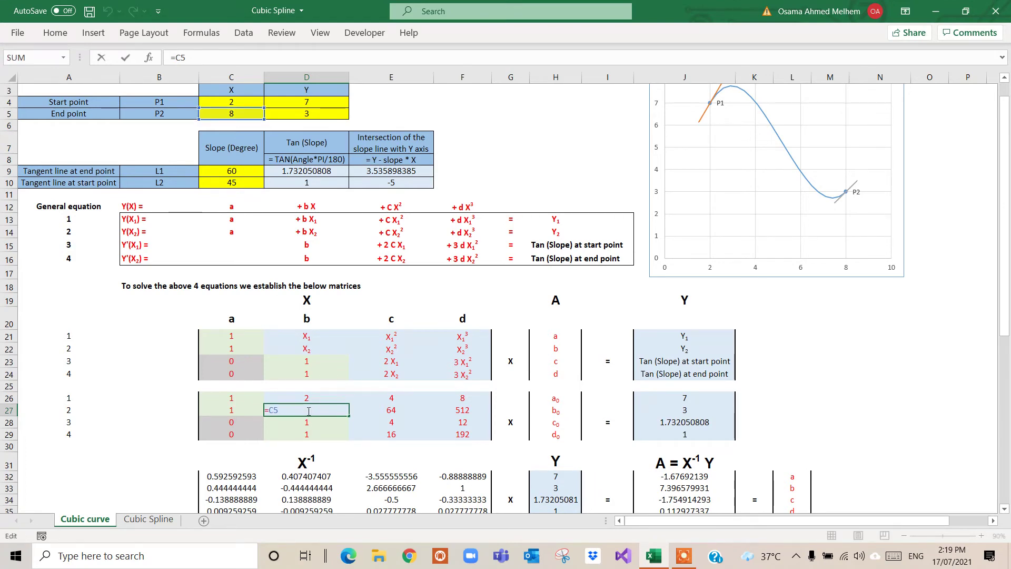
pyautogui.press('Escape')
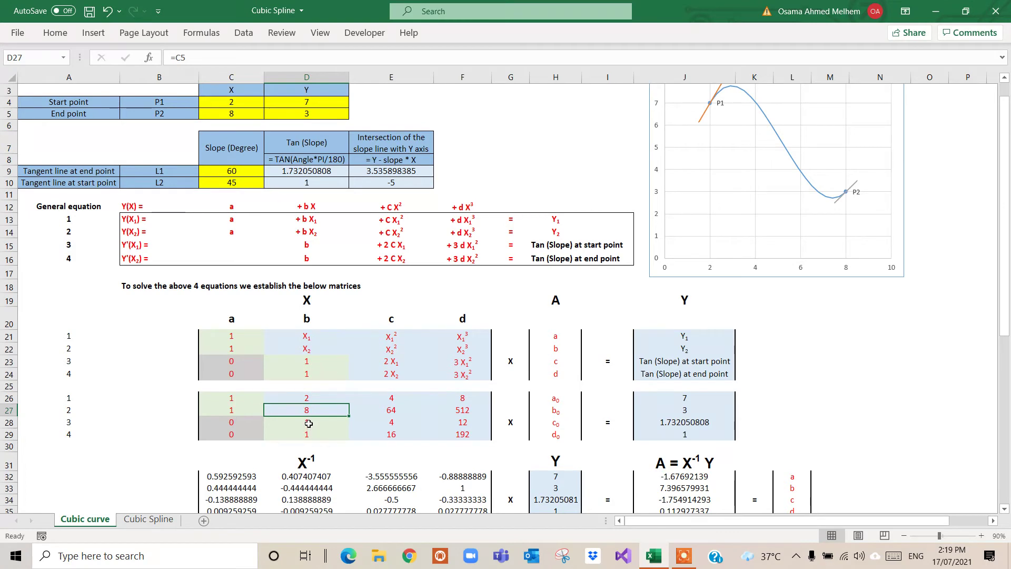
pyautogui.click(308, 423)
pyautogui.click(308, 431)
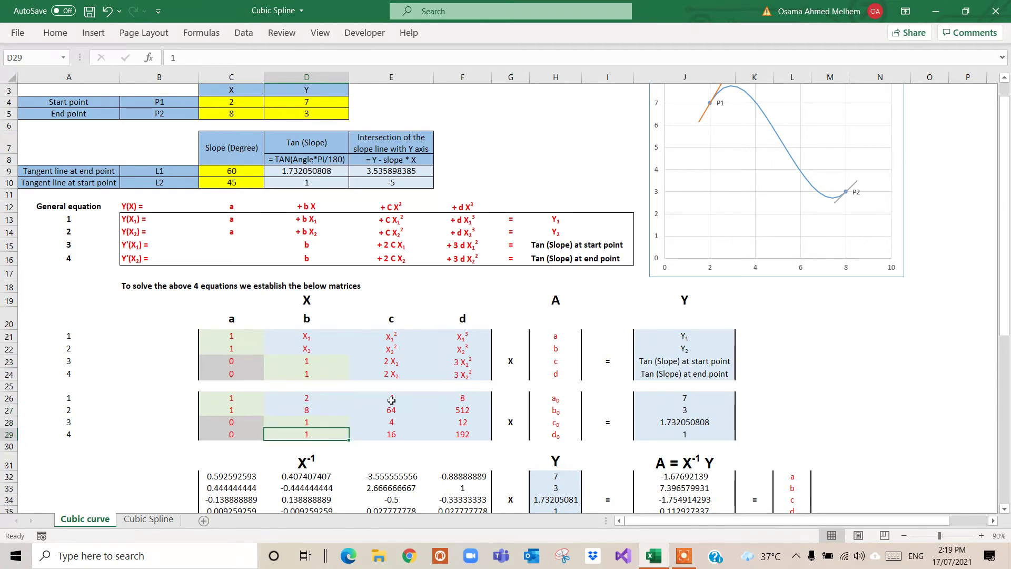
pyautogui.click(392, 398)
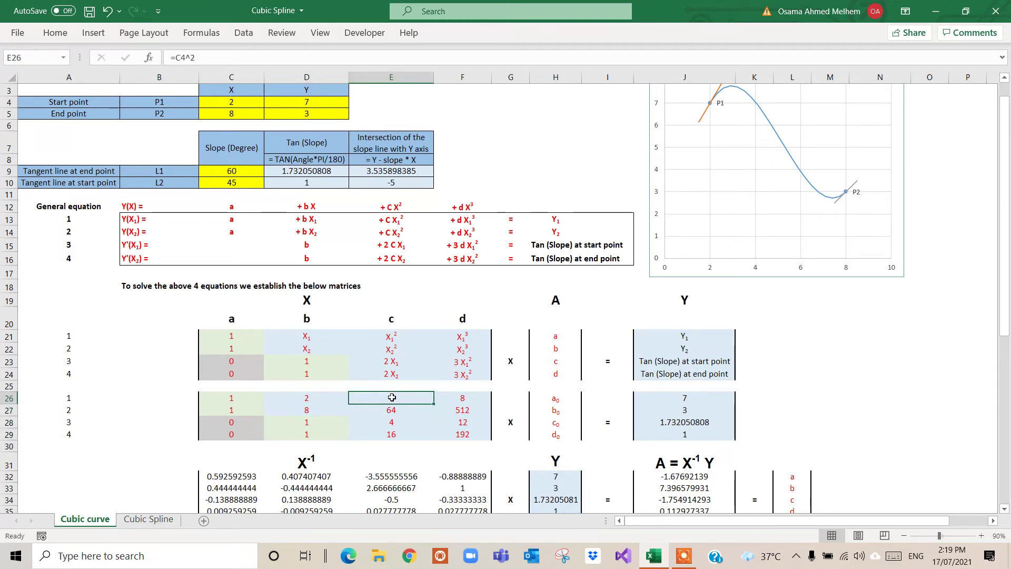
pyautogui.doubleClick(392, 397)
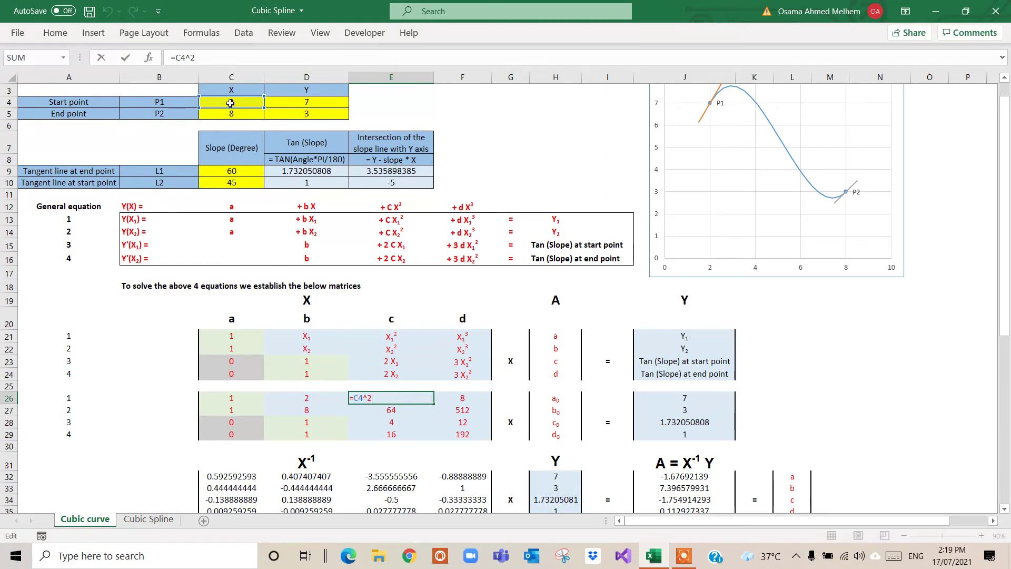
pyautogui.press('Escape')
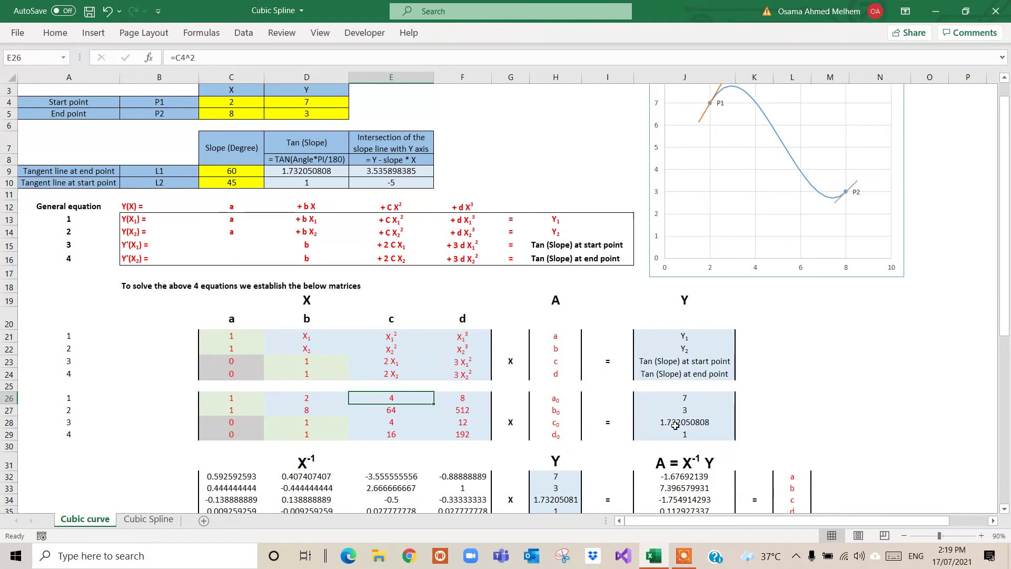
pyautogui.click(554, 400)
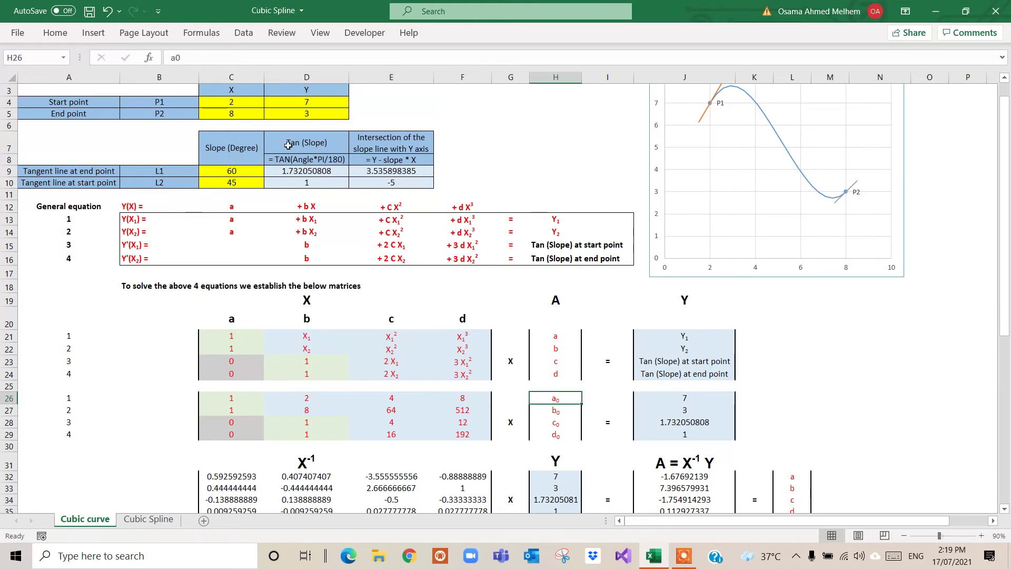
pyautogui.click(192, 58)
pyautogui.press('BackSpace')
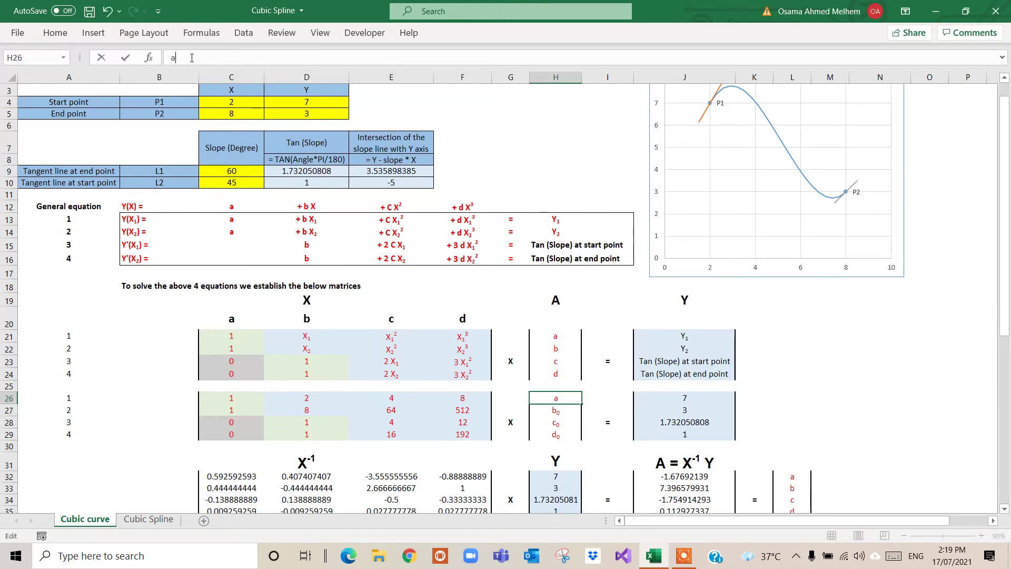
pyautogui.press('Return')
pyautogui.click(192, 58)
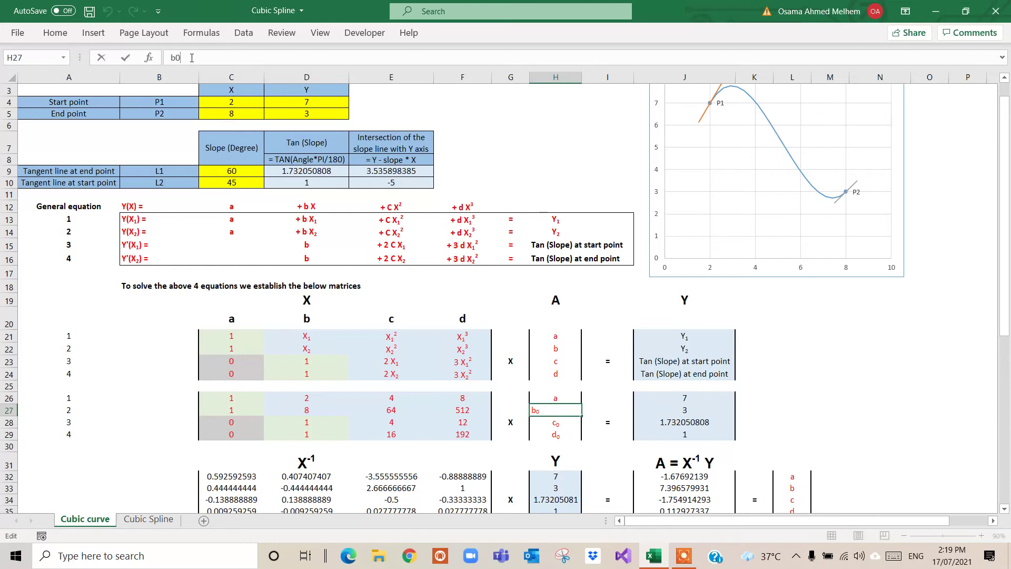
pyautogui.press('BackSpace')
pyautogui.press('Return')
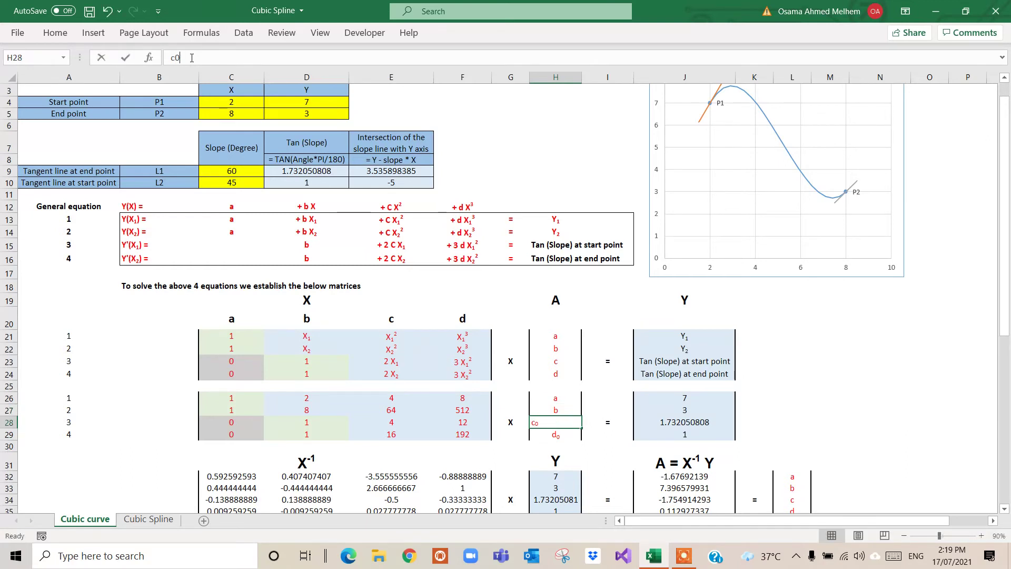
pyautogui.click(192, 58)
pyautogui.press('BackSpace')
pyautogui.press('Return')
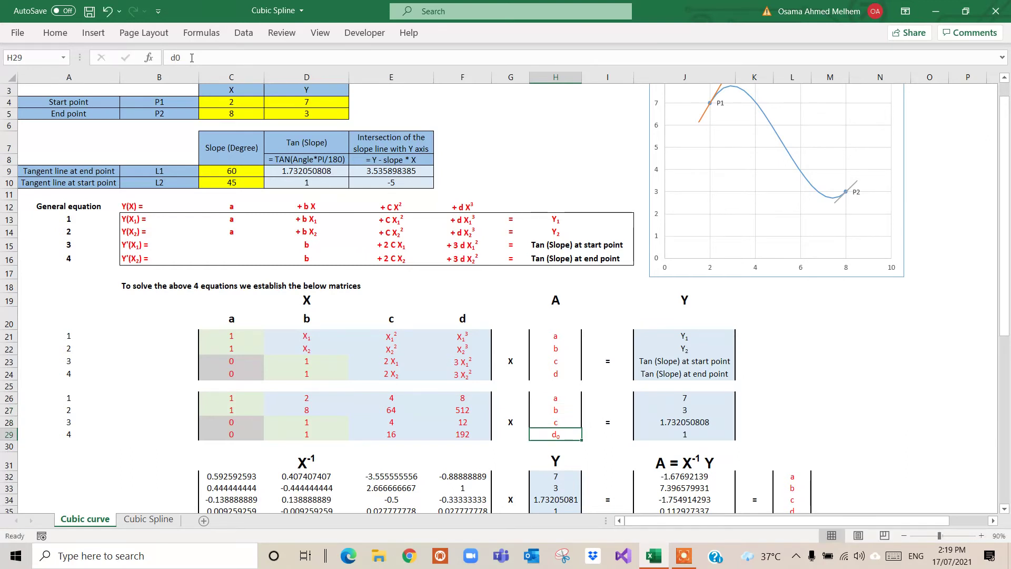
pyautogui.click(192, 58)
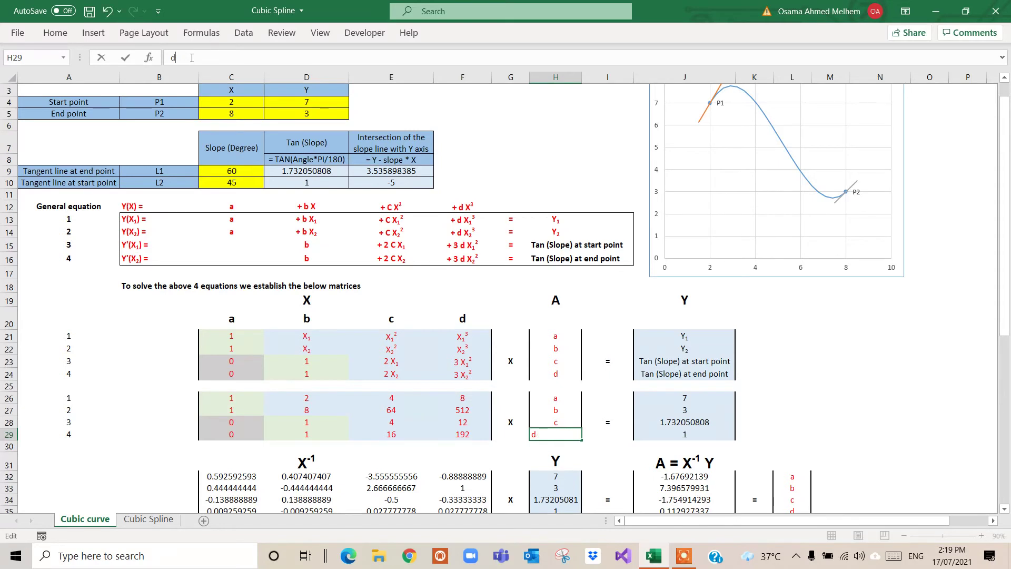
pyautogui.press('Return')
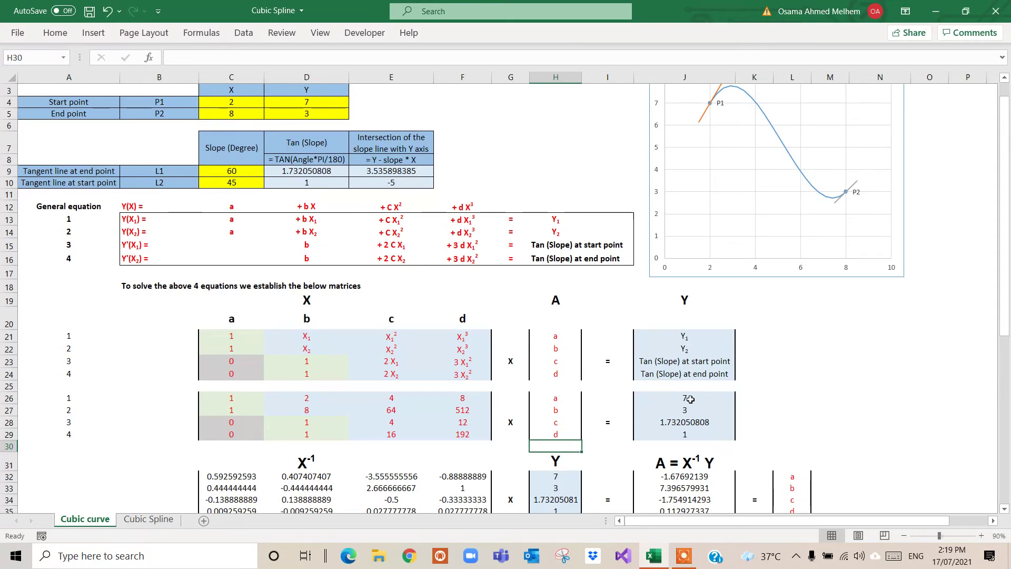
pyautogui.click(690, 402)
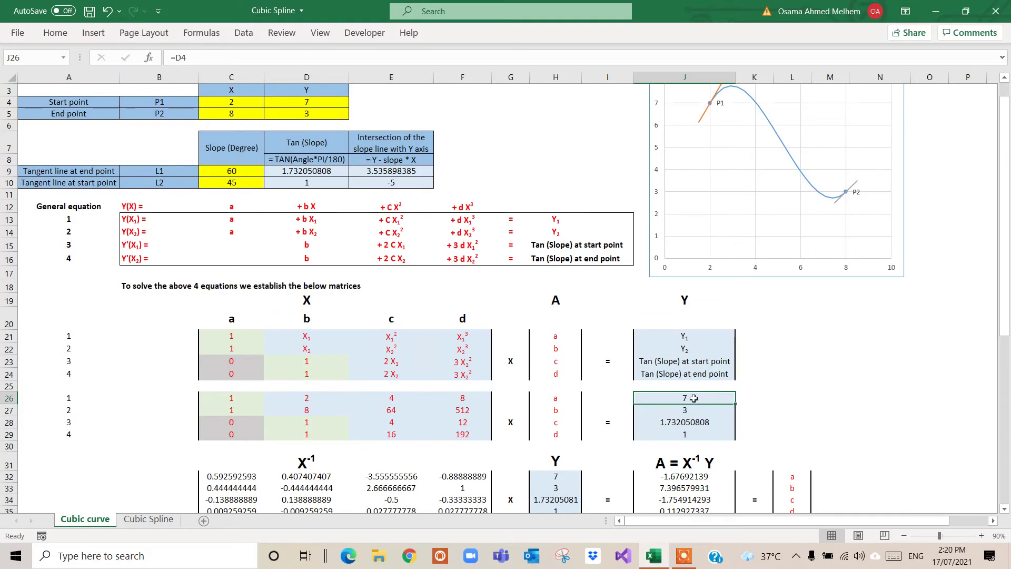
pyautogui.doubleClick(693, 398)
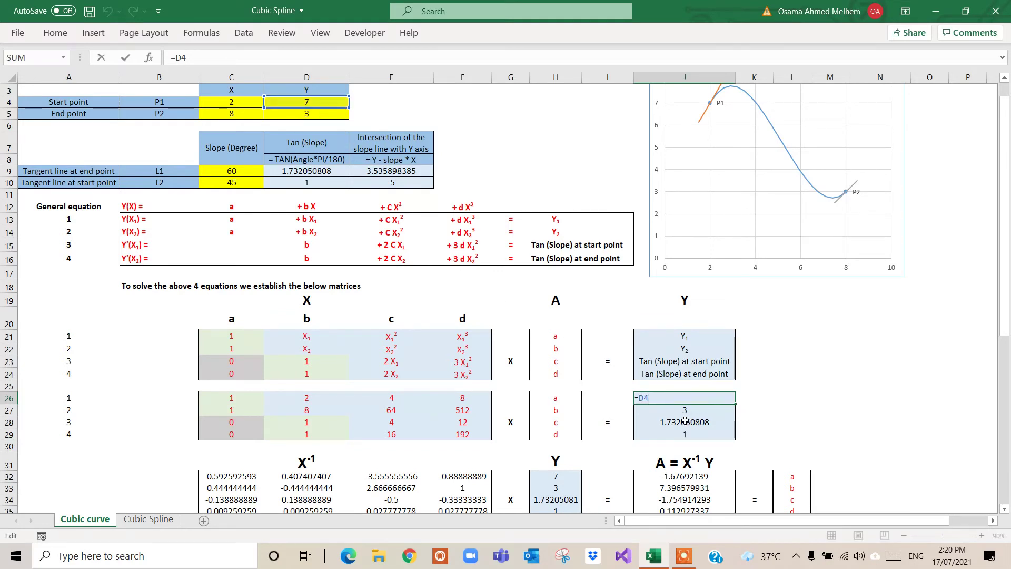
pyautogui.doubleClick(687, 409)
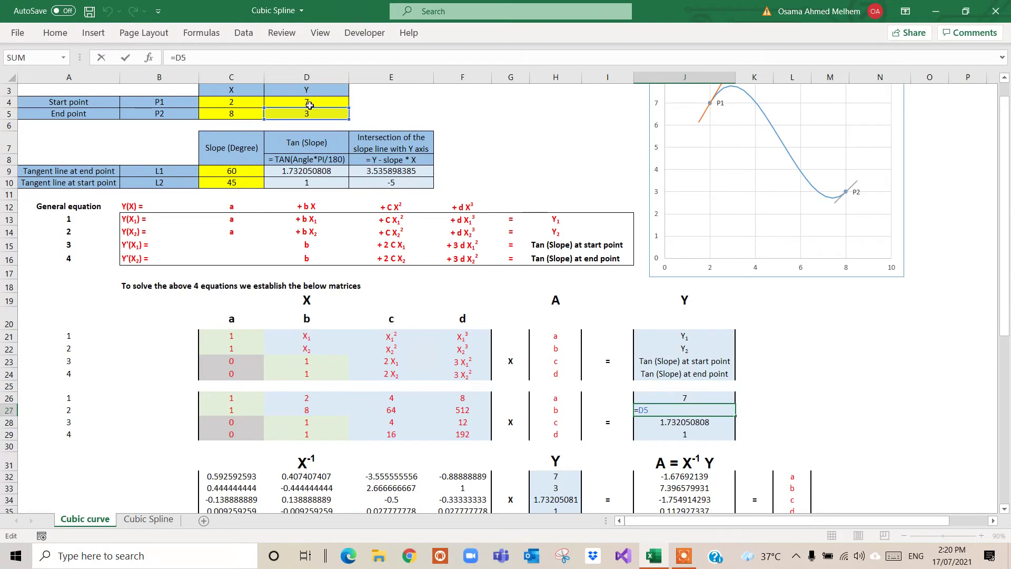
pyautogui.doubleClick(679, 423)
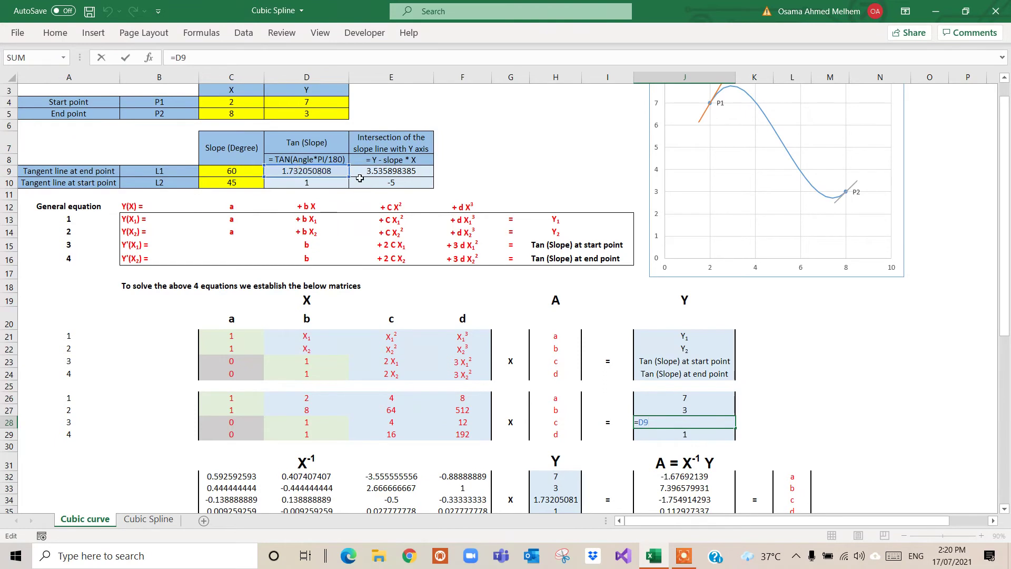
pyautogui.press('Return')
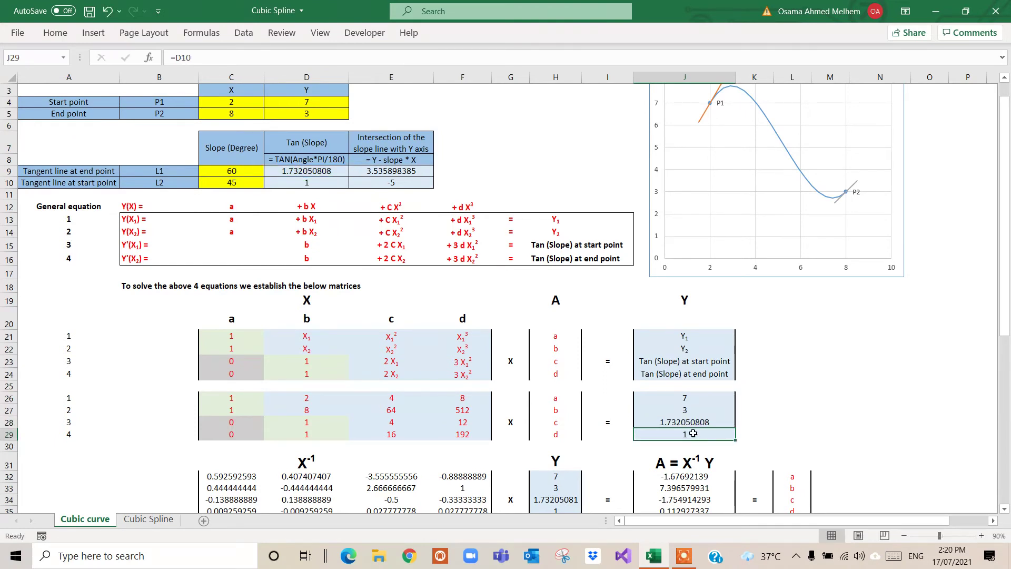
pyautogui.doubleClick(695, 437)
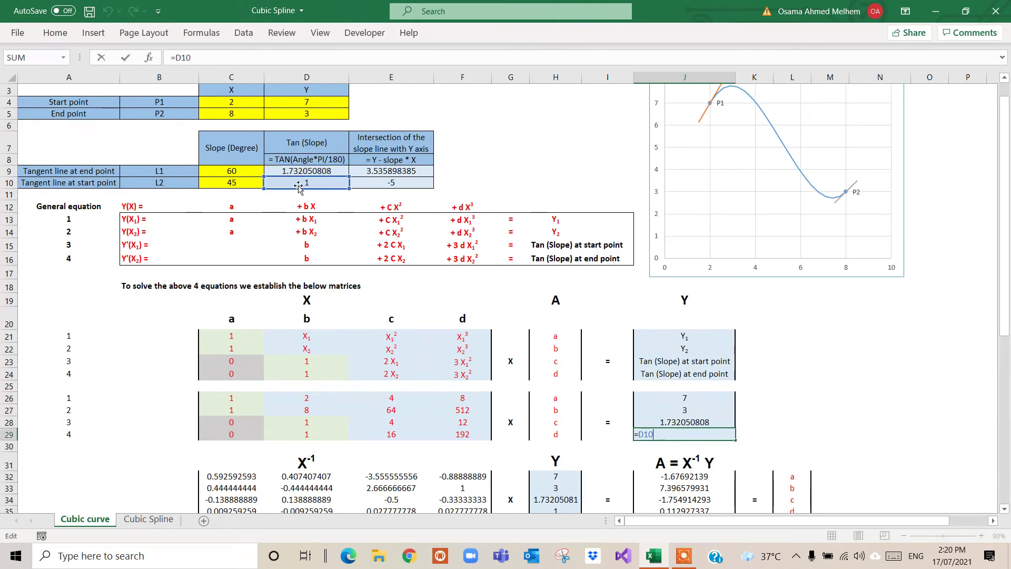
pyautogui.press('Return')
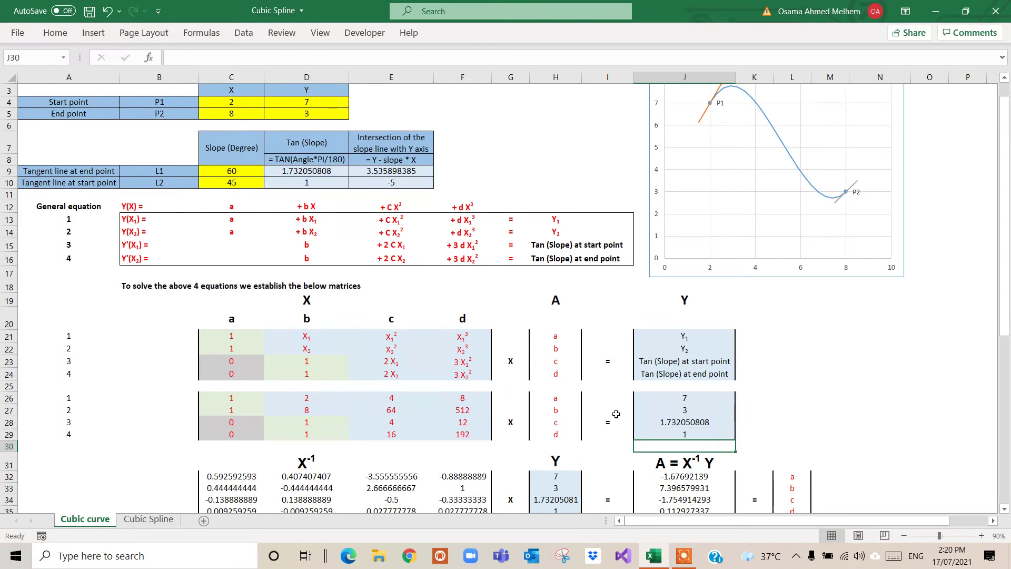
# Step: Scroll down and highlight the X matrix C26:F29 and its MINVERSE inverse block C32:F35
pyautogui.moveTo(1006, 295); pyautogui.dragTo(1002, 324)
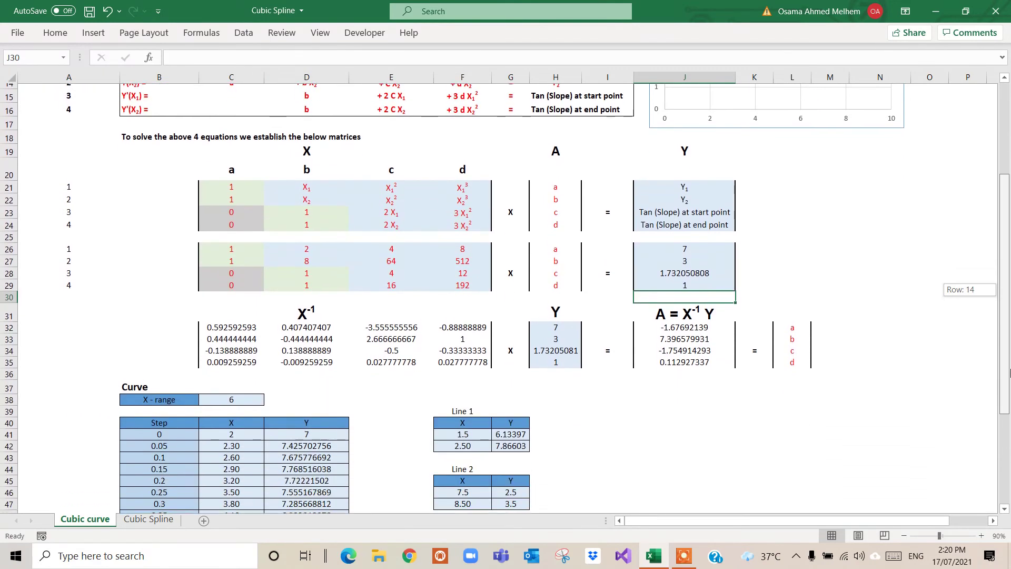
pyautogui.moveTo(1001, 324); pyautogui.dragTo(1002, 379)
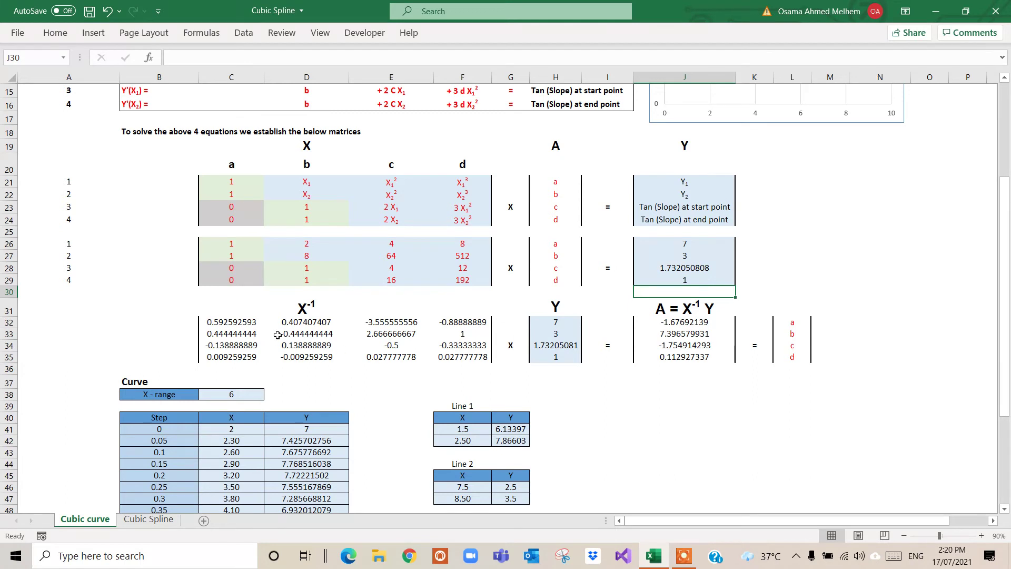
pyautogui.moveTo(216, 241)
pyautogui.mouseDown()
pyautogui.moveTo(465, 272)
pyautogui.moveTo(465, 282)
pyautogui.mouseUp()
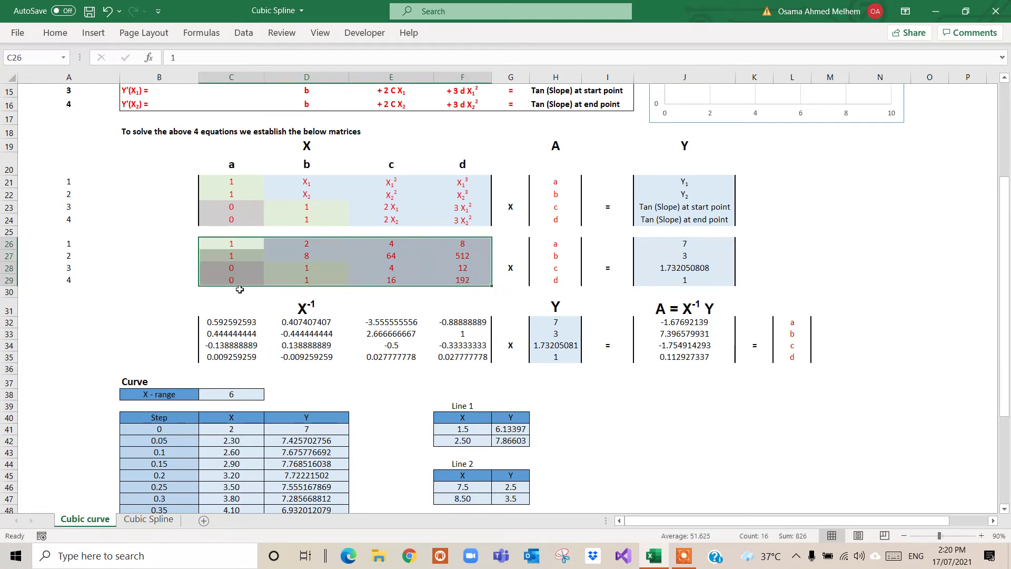
pyautogui.click(213, 324)
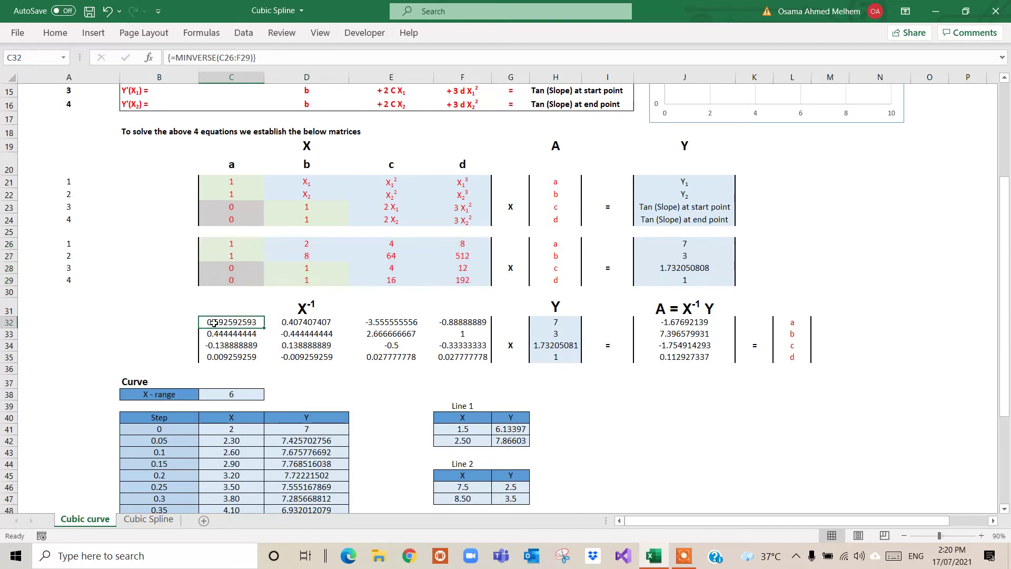
pyautogui.moveTo(213, 323)
pyautogui.mouseDown()
pyautogui.moveTo(458, 348)
pyautogui.moveTo(457, 358)
pyautogui.mouseUp()
pyautogui.moveTo(457, 358); pyautogui.dragTo(457, 358)
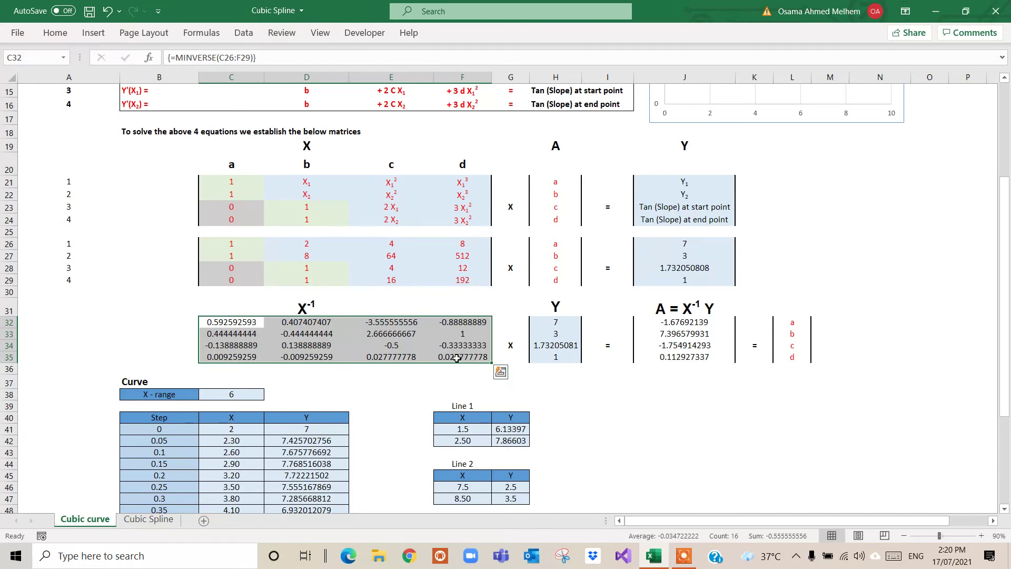
# Step: Re-enter C32:F35 as the array formula =MINVERSE(C26:F29)
pyautogui.press('Delete')
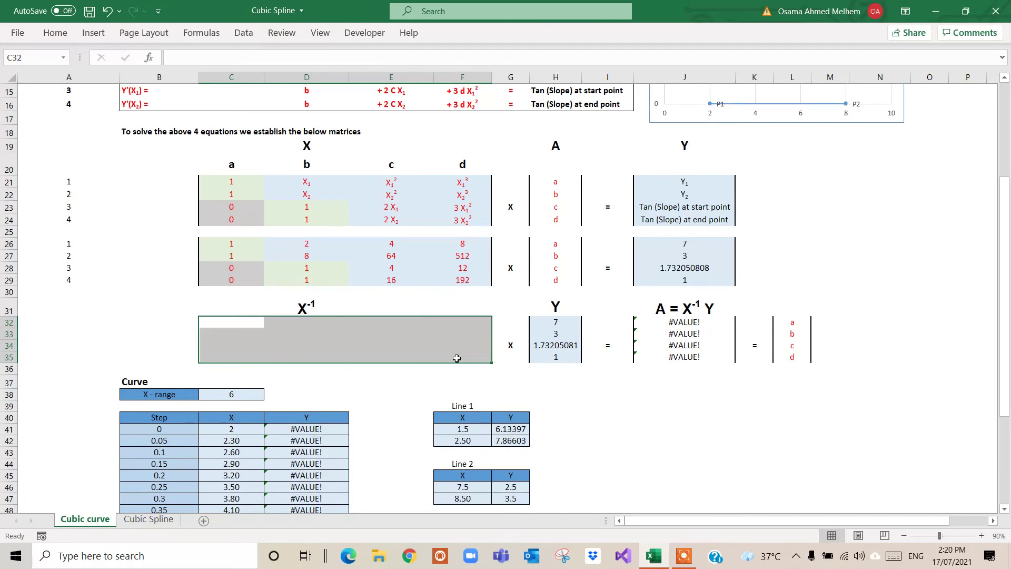
pyautogui.click(229, 320)
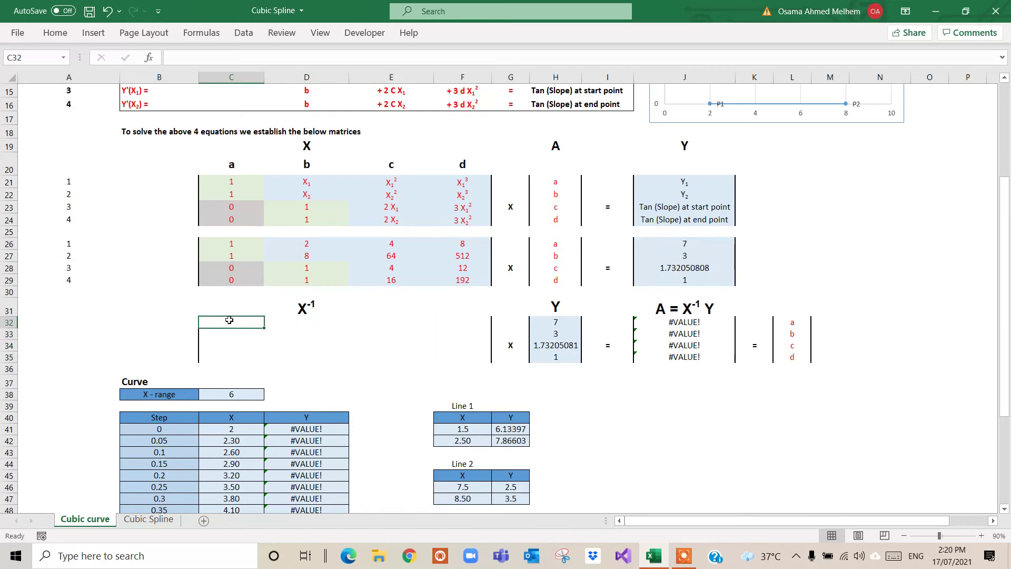
pyautogui.moveTo(222, 320); pyautogui.dragTo(472, 353)
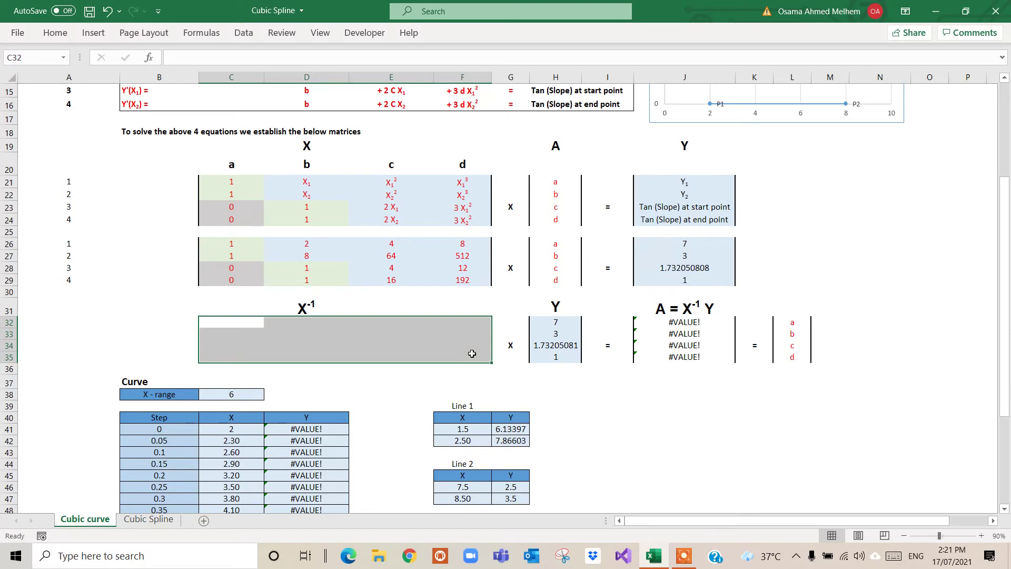
pyautogui.write('=')
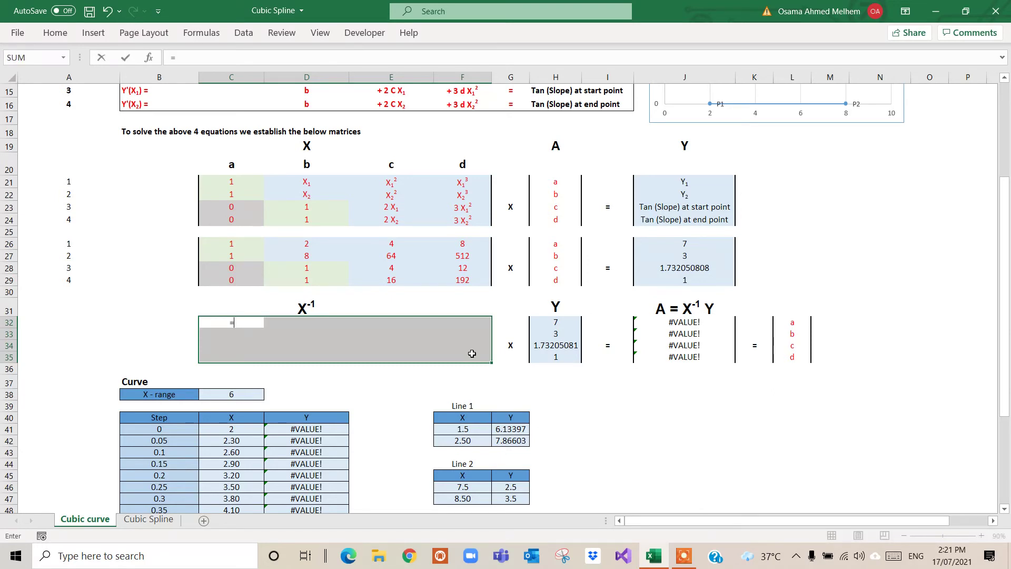
pyautogui.write('mi')
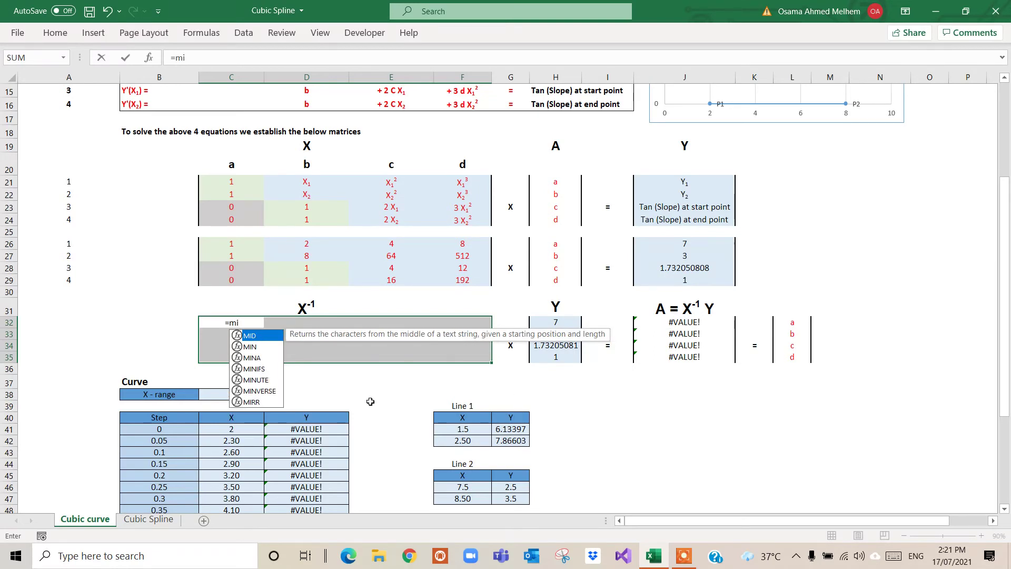
pyautogui.doubleClick(258, 390)
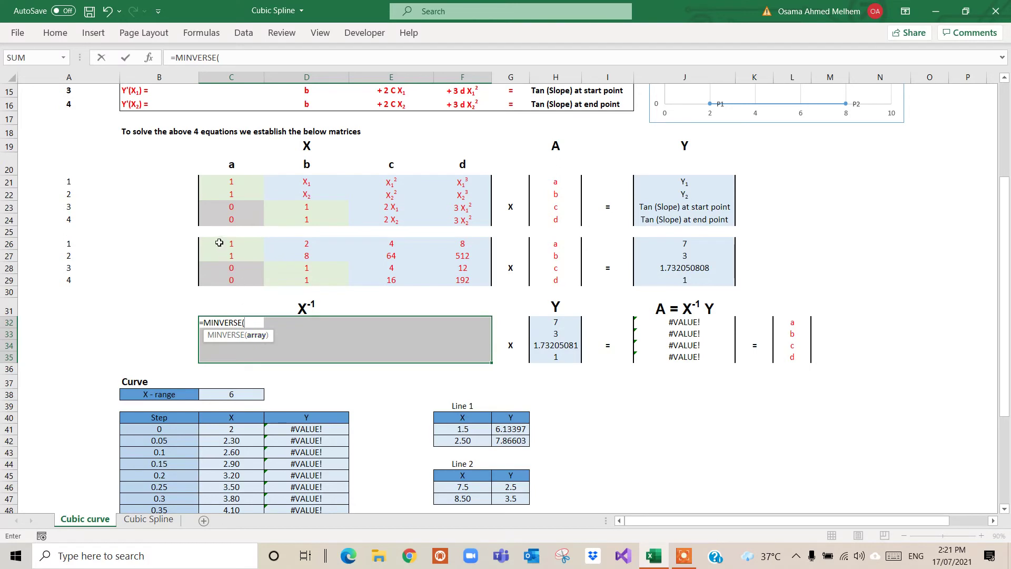
pyautogui.moveTo(219, 243); pyautogui.dragTo(465, 281)
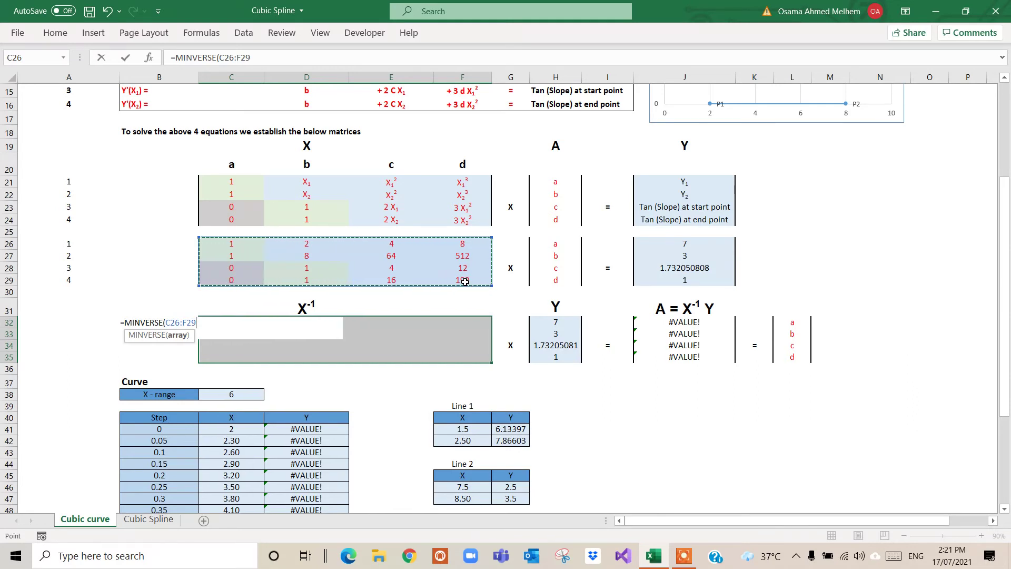
pyautogui.write(')')
pyautogui.hotkey('ctrl', 'shift', 'Return')
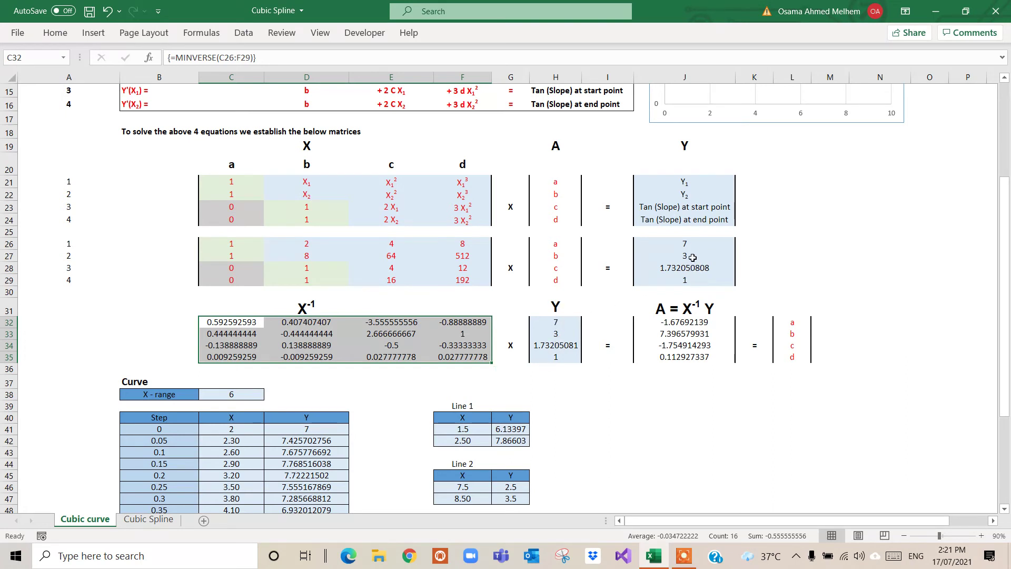
# Step: Inspect the Y vector link in H32 and the MMULT coefficients in J32:J35
pyautogui.click(556, 321)
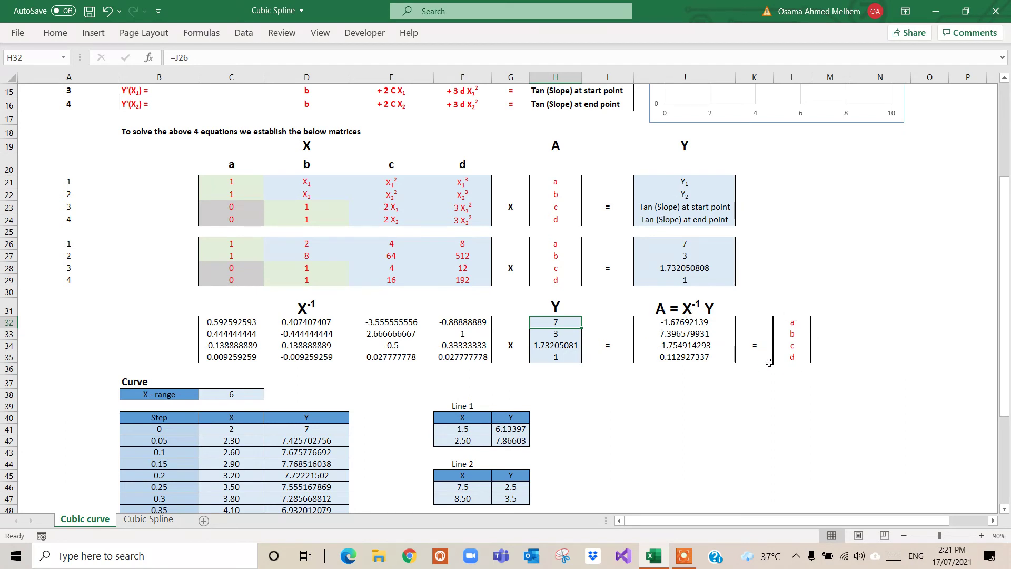
pyautogui.click(676, 320)
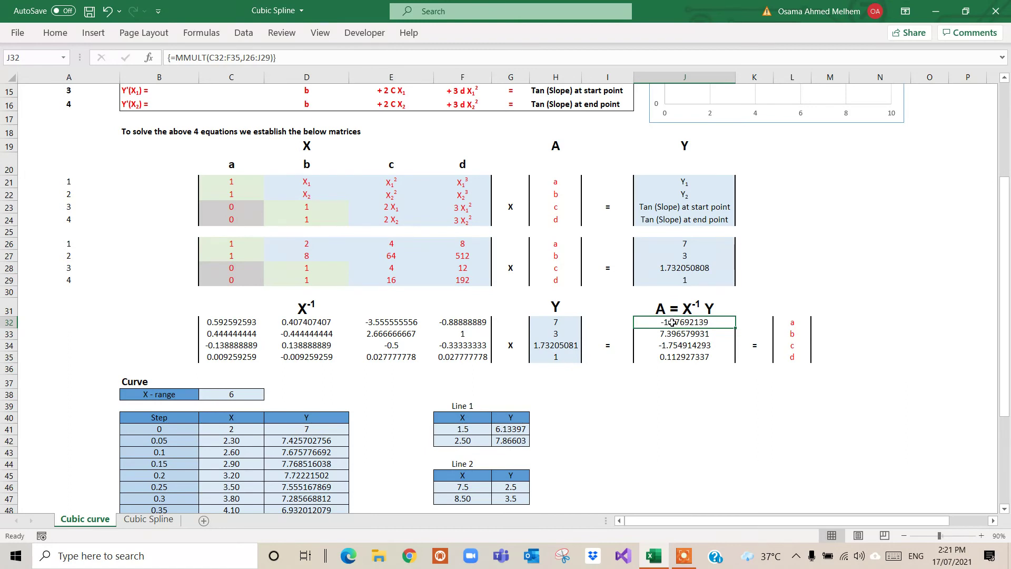
pyautogui.moveTo(672, 323); pyautogui.dragTo(670, 356)
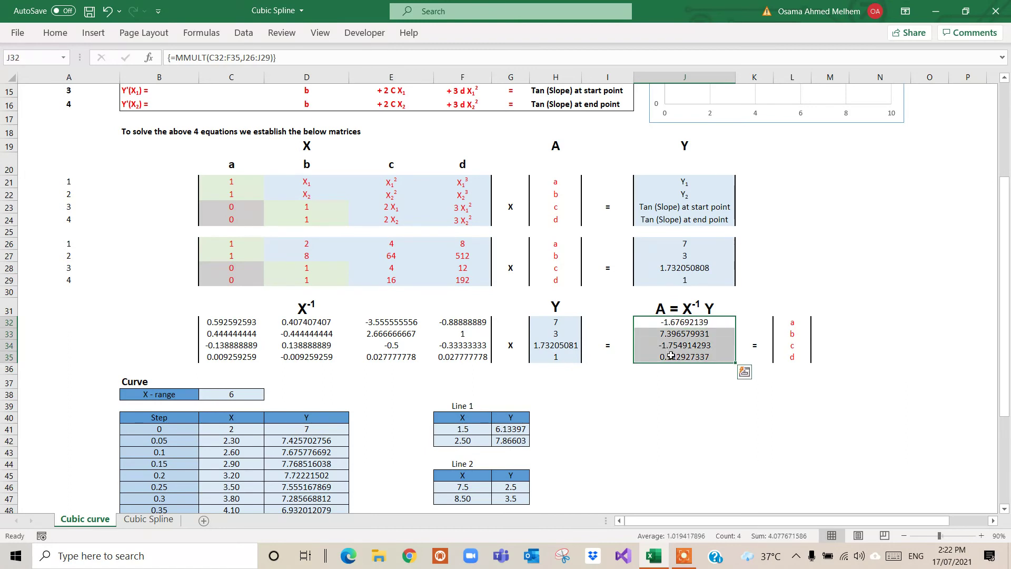
# Step: Re-enter J32:J35 as the array formula =MMULT(C32:F35,H32:H35) to restore the cubic coefficients
pyautogui.press('Delete')
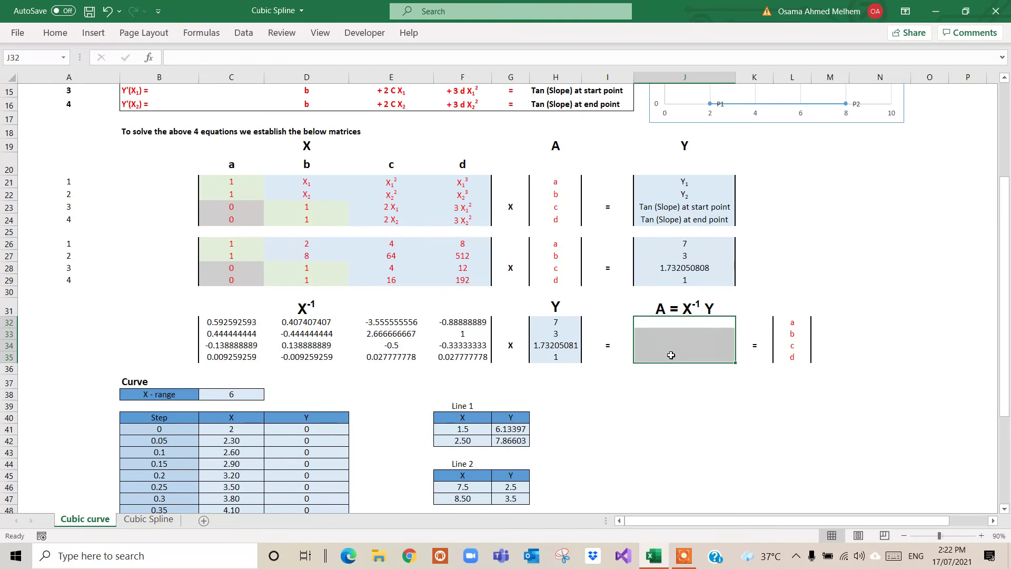
pyautogui.write('=')
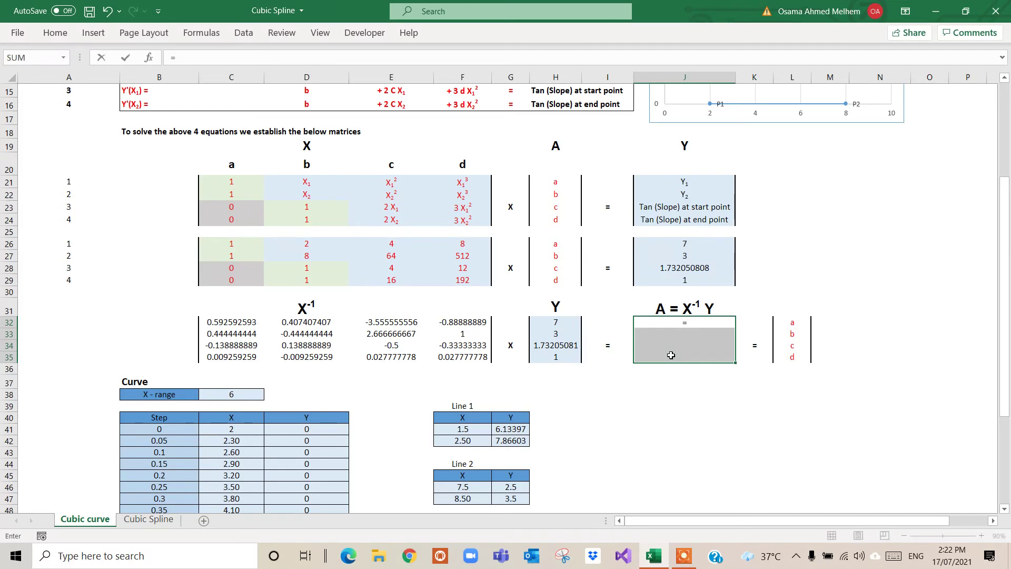
pyautogui.write('m')
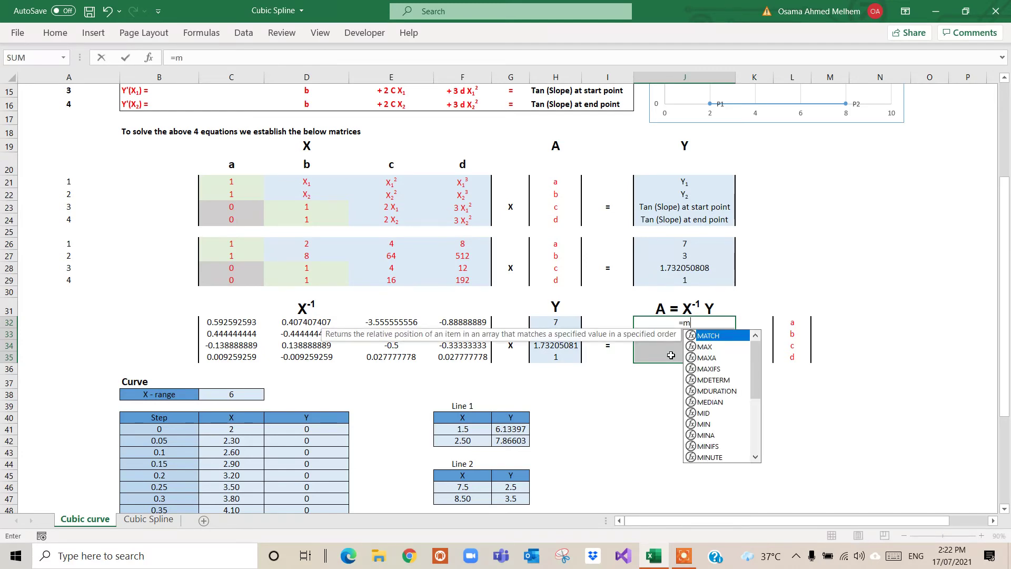
pyautogui.write('m')
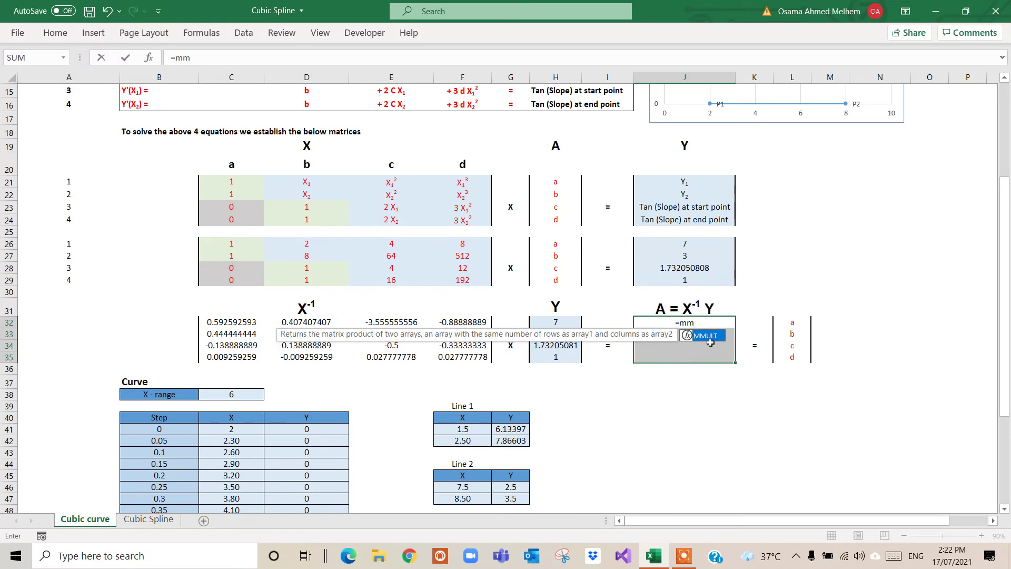
pyautogui.doubleClick(708, 337)
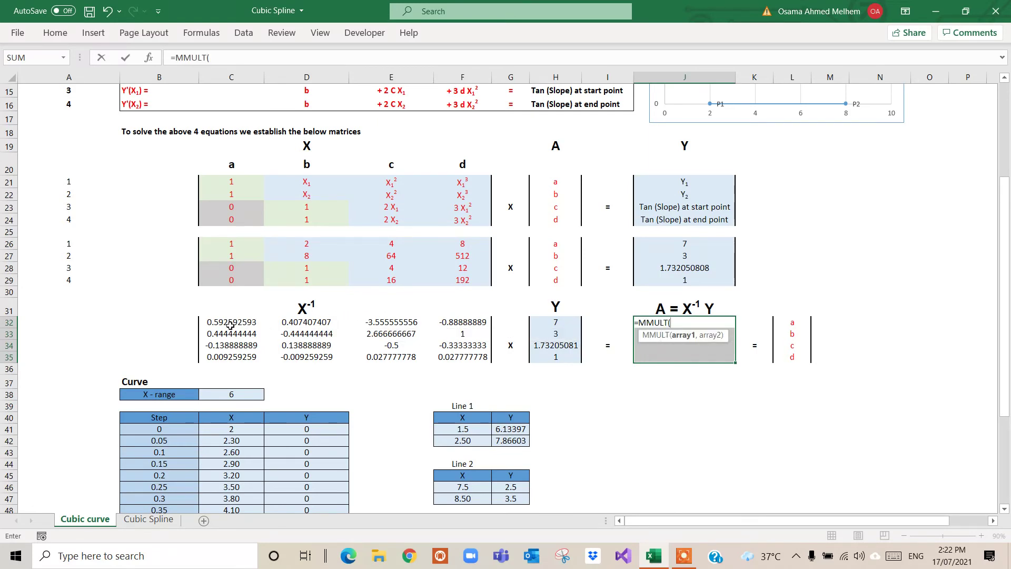
pyautogui.moveTo(230, 325); pyautogui.dragTo(461, 353)
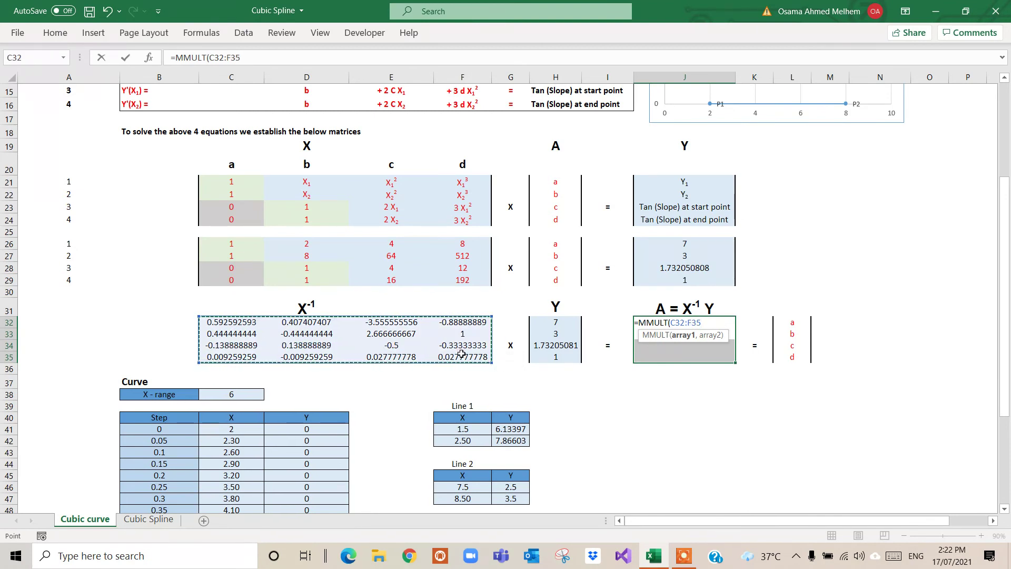
pyautogui.write(',')
pyautogui.moveTo(555, 322); pyautogui.dragTo(554, 355)
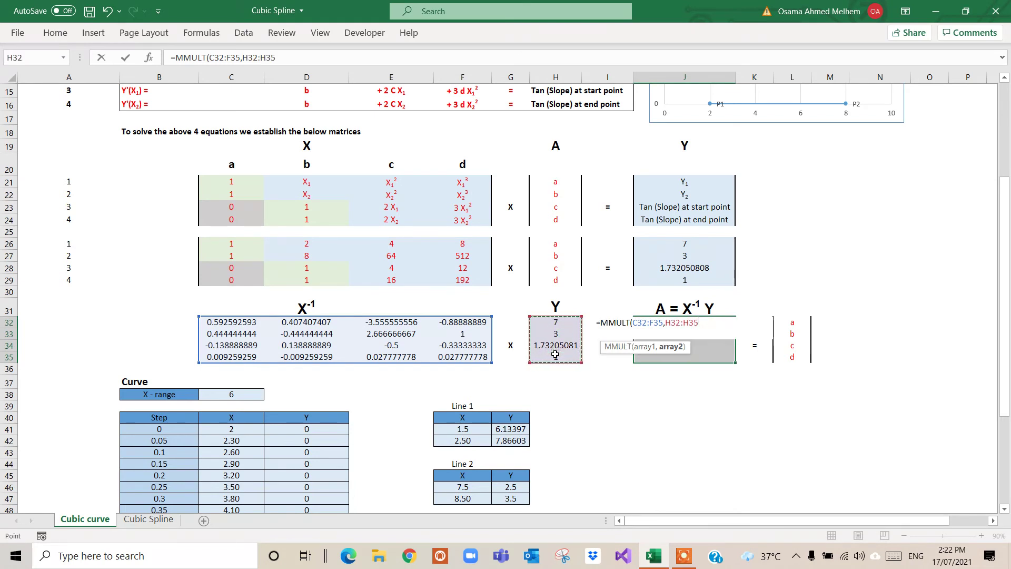
pyautogui.write(')')
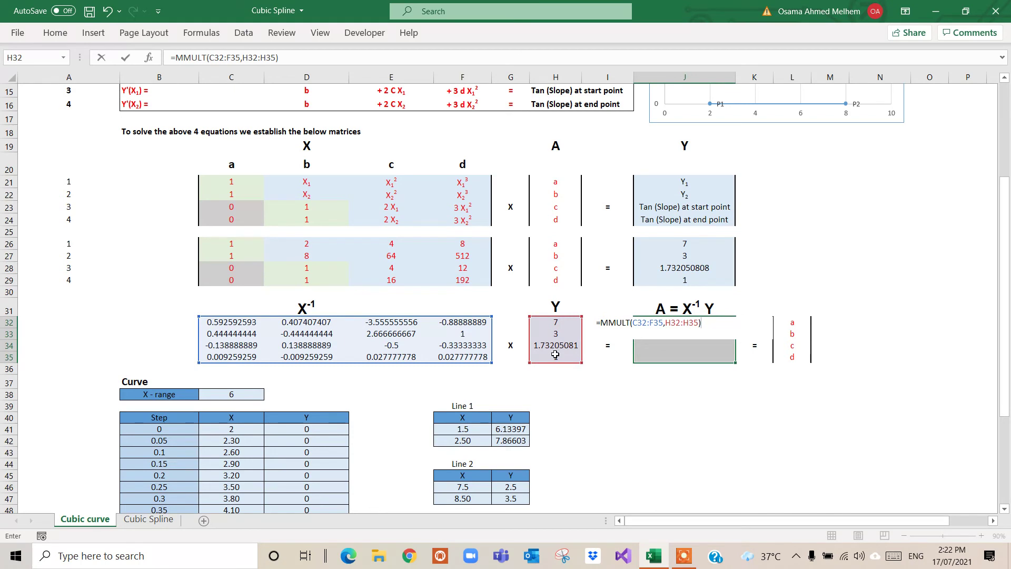
pyautogui.hotkey('ctrl', 'shift', 'Return')
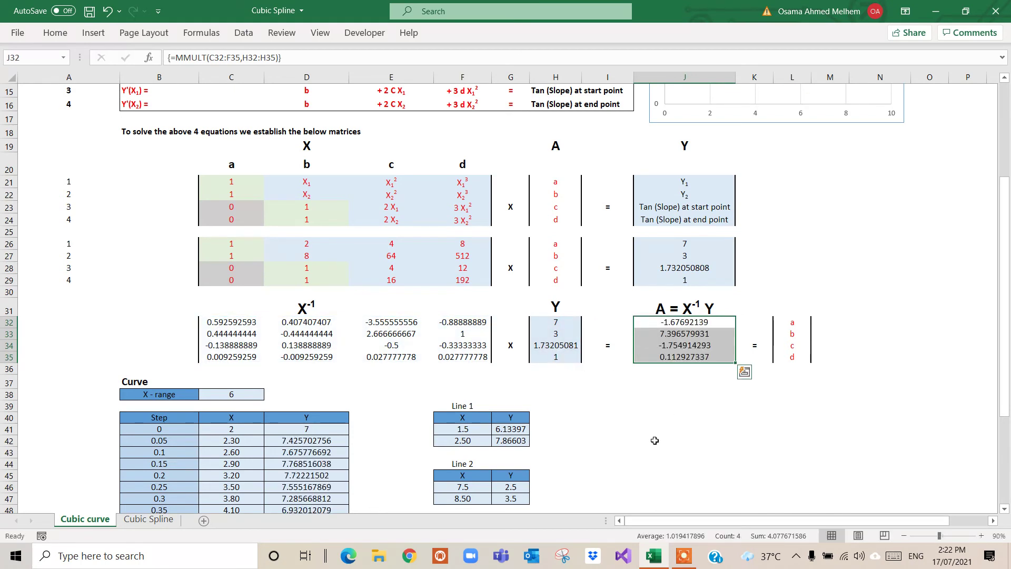
pyautogui.click(657, 440)
pyautogui.click(806, 323)
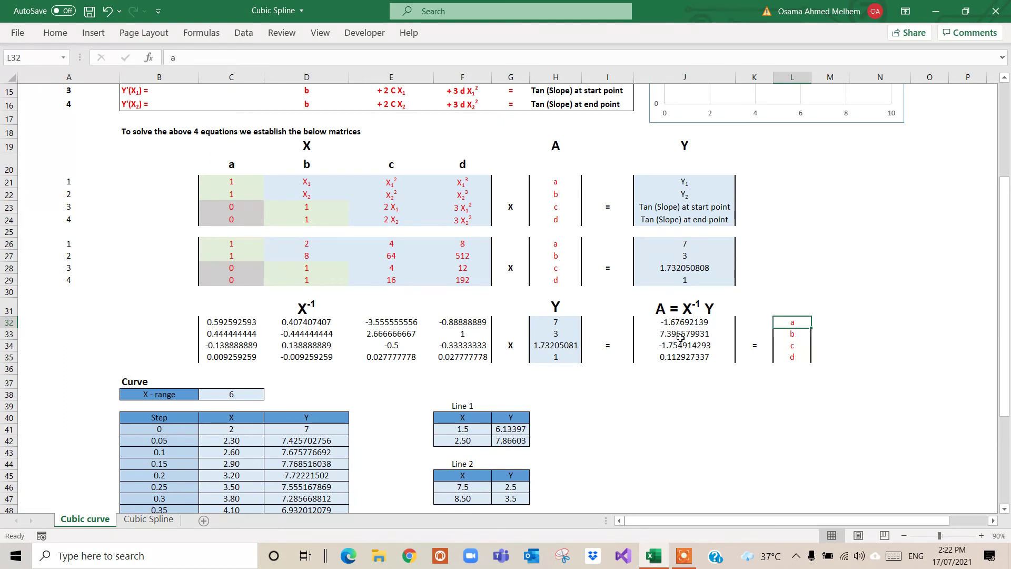
pyautogui.click(797, 349)
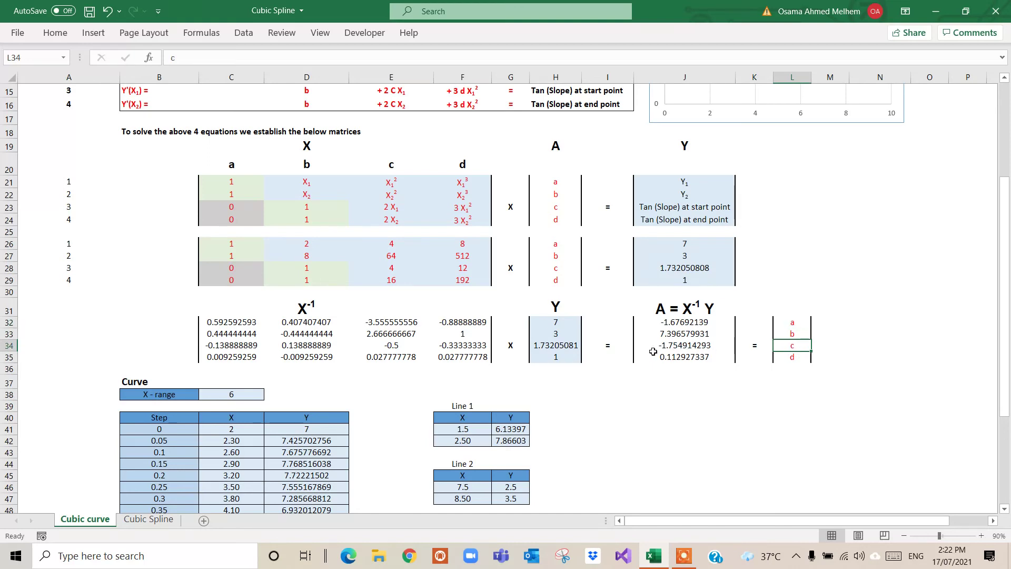
pyautogui.click(796, 360)
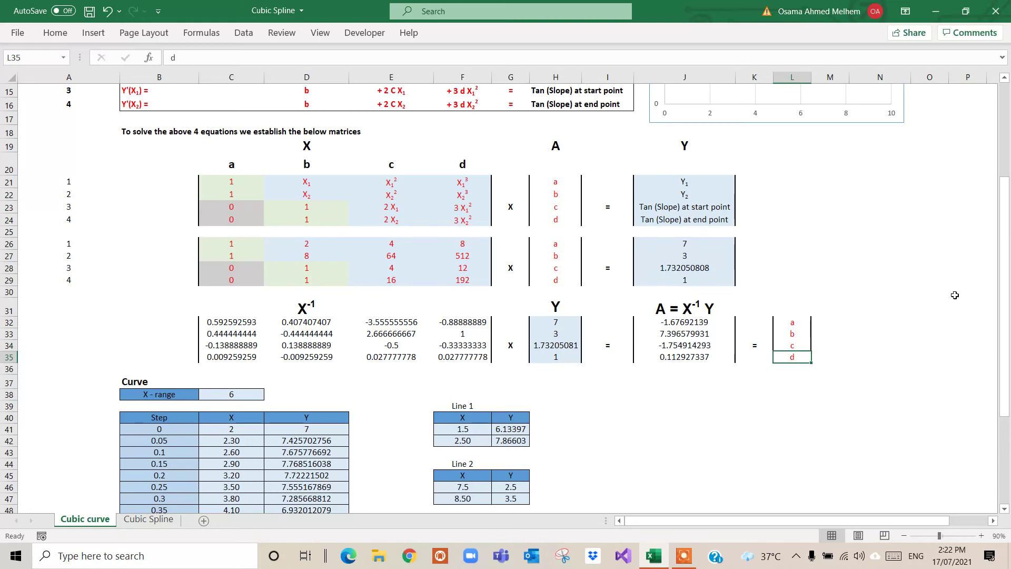
pyautogui.moveTo(1004, 276); pyautogui.dragTo(1004, 182)
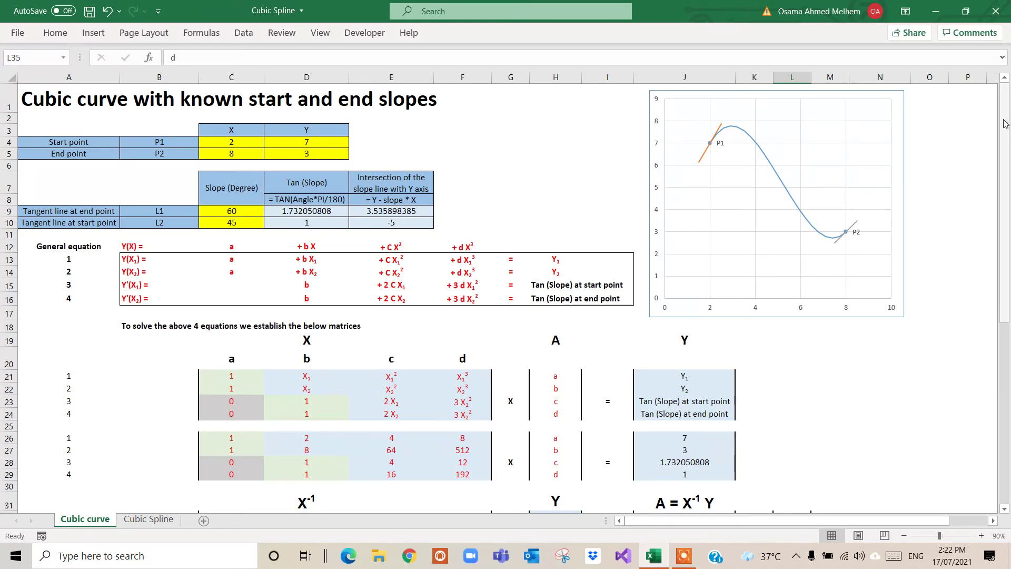
pyautogui.moveTo(1006, 124); pyautogui.dragTo(1010, 304)
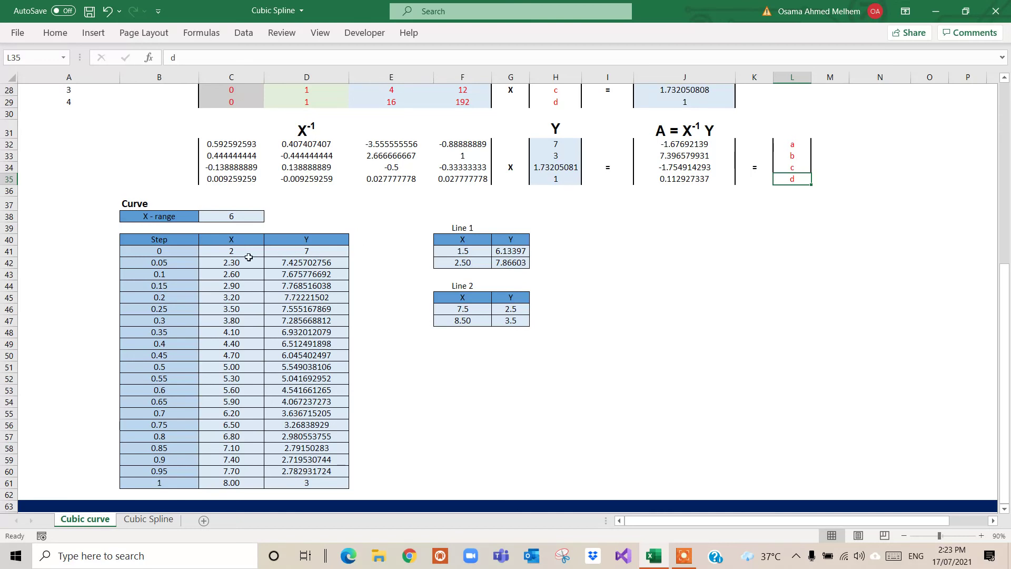
pyautogui.moveTo(234, 252); pyautogui.dragTo(244, 480)
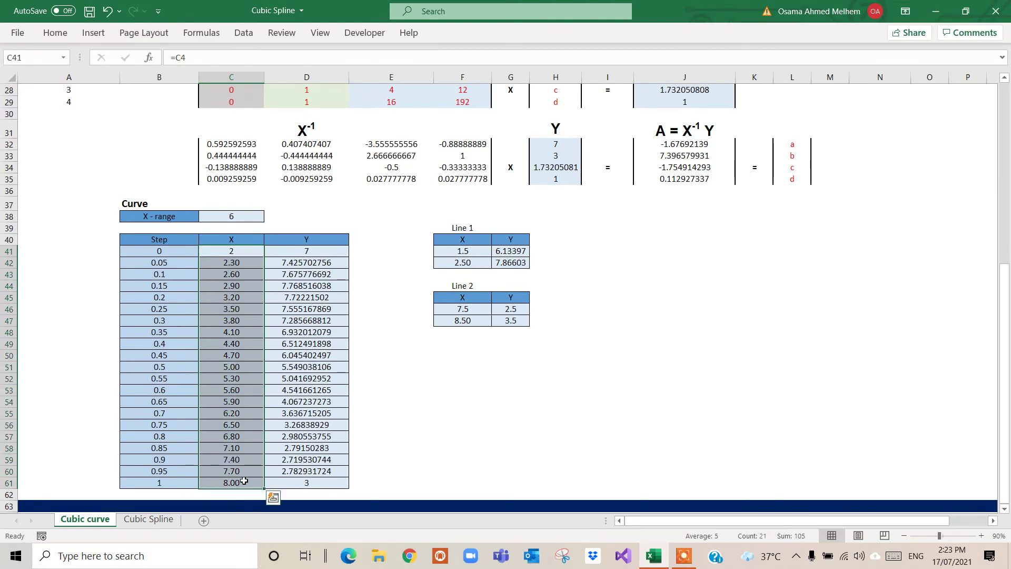
pyautogui.click(238, 247)
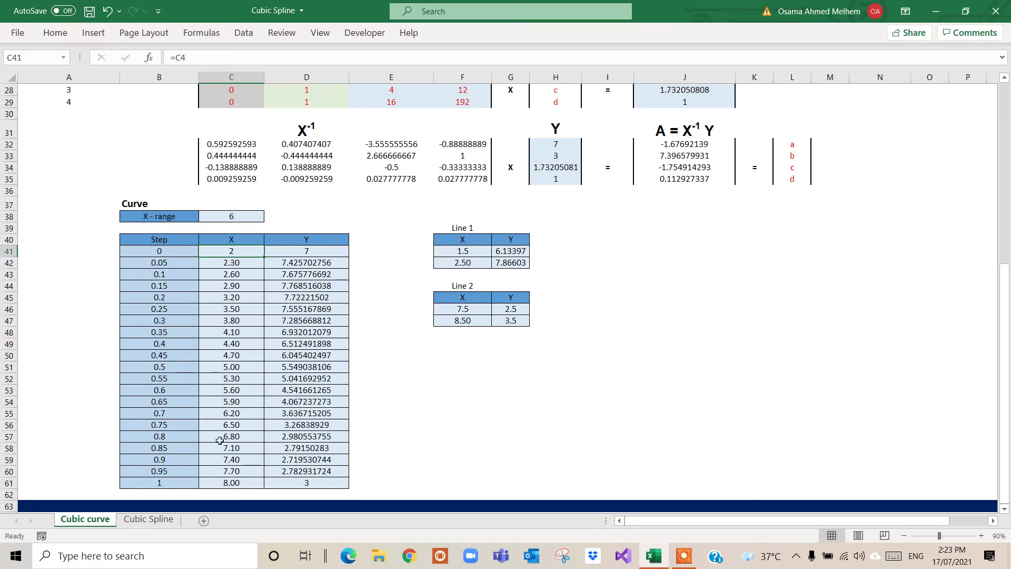
pyautogui.click(228, 483)
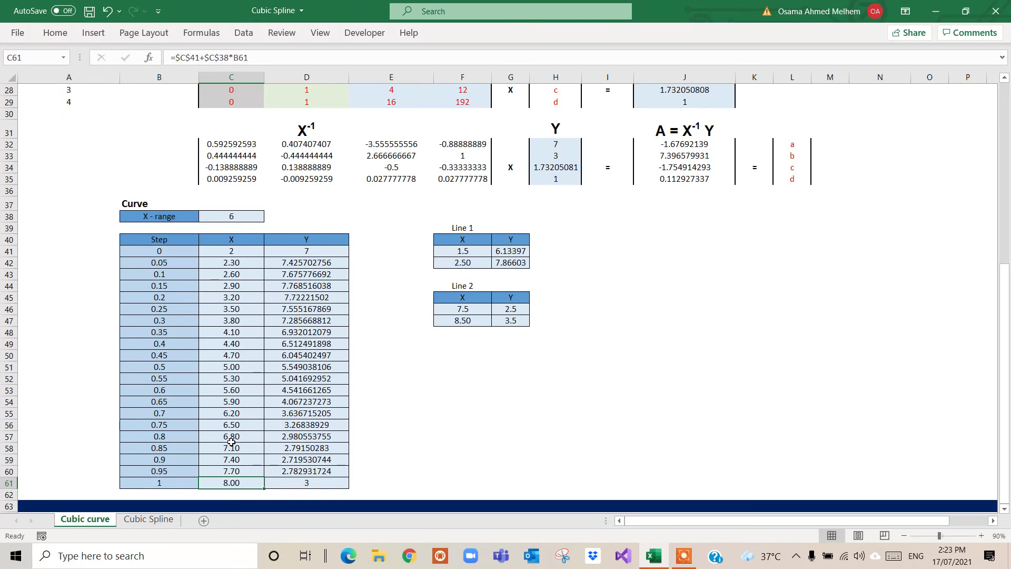
pyautogui.click(309, 252)
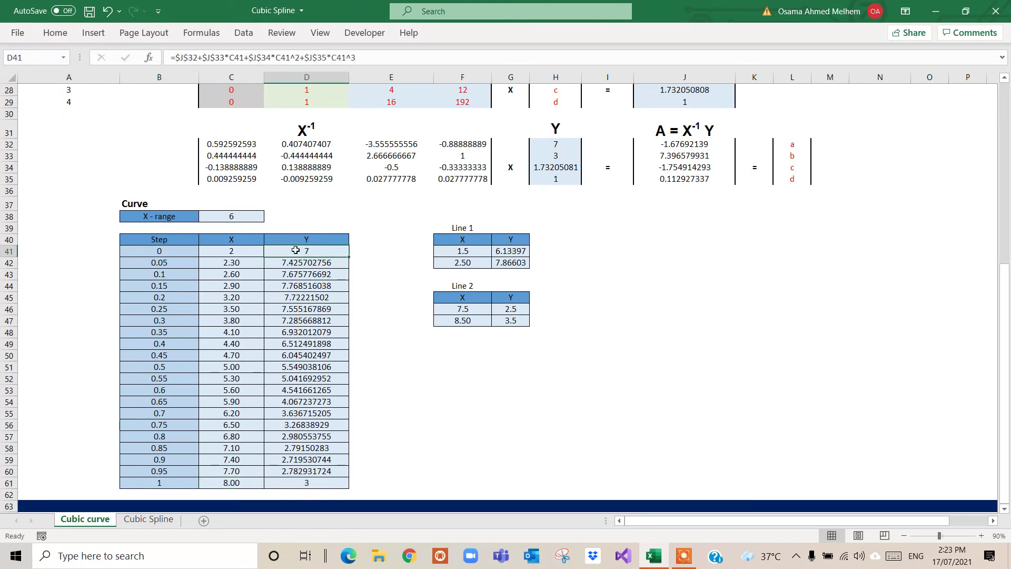
pyautogui.doubleClick(299, 251)
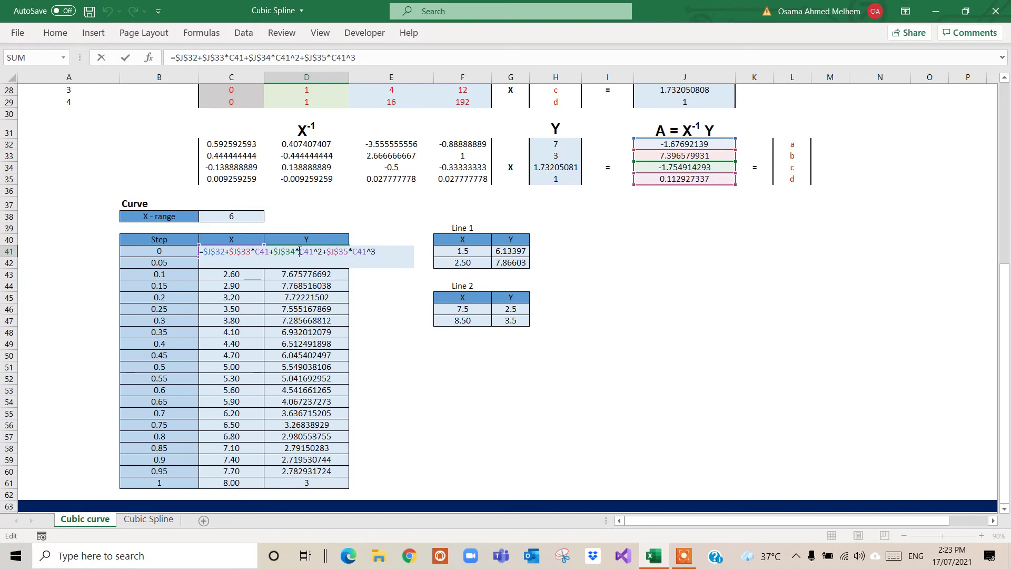
pyautogui.hotkey('ctrl', 'Return')
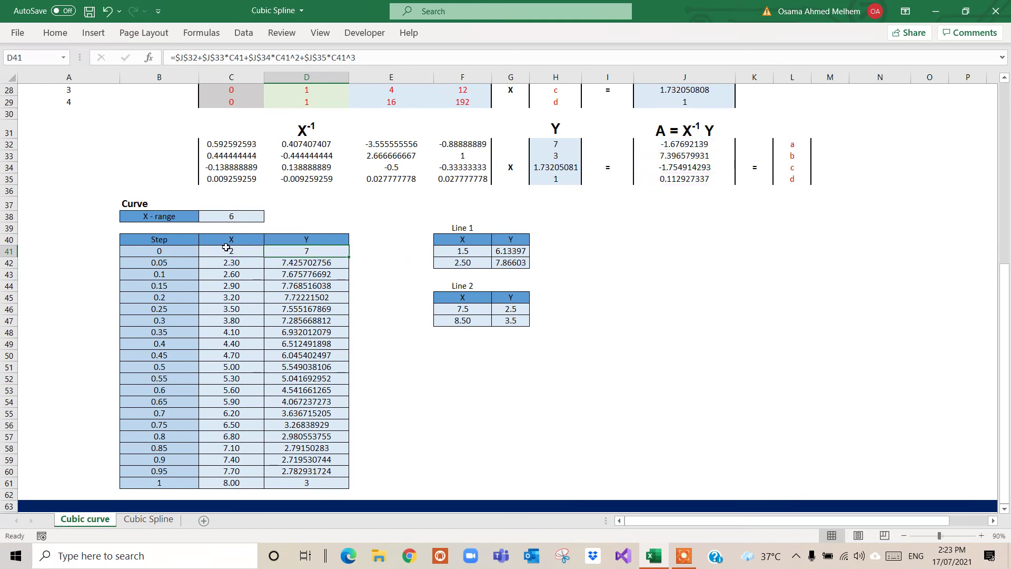
pyautogui.moveTo(227, 241)
pyautogui.mouseDown()
pyautogui.moveTo(304, 348)
pyautogui.moveTo(316, 483)
pyautogui.mouseUp()
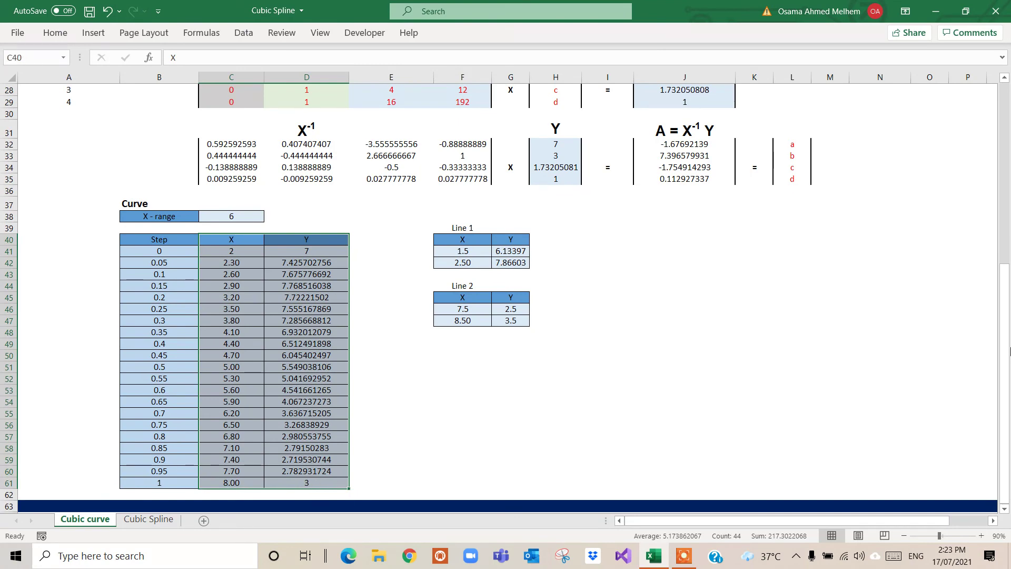
pyautogui.moveTo(1005, 347); pyautogui.dragTo(1009, 119)
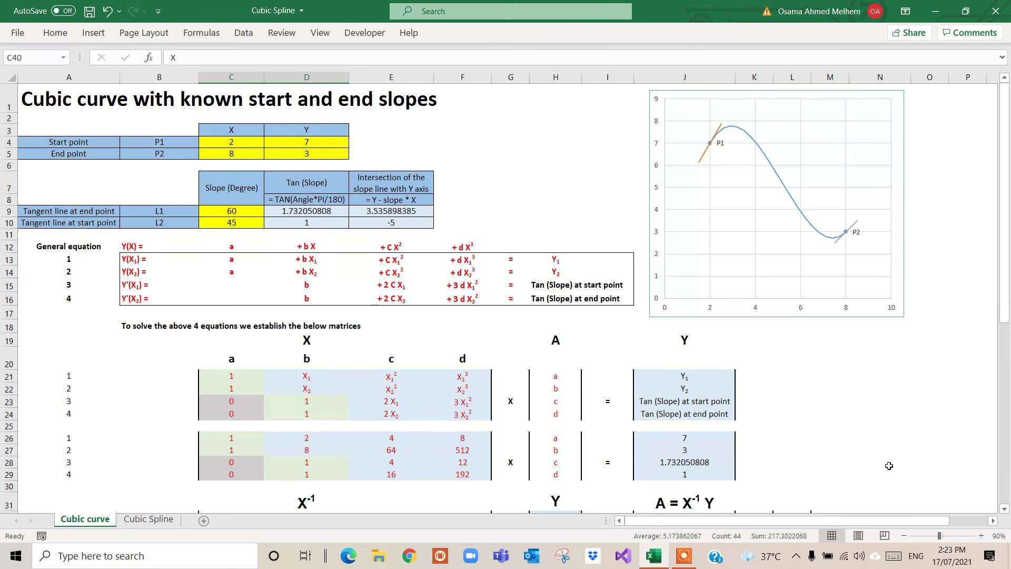
# Step: Change the first slope angle in C9 to 30, then to 80 degrees
pyautogui.click(871, 460)
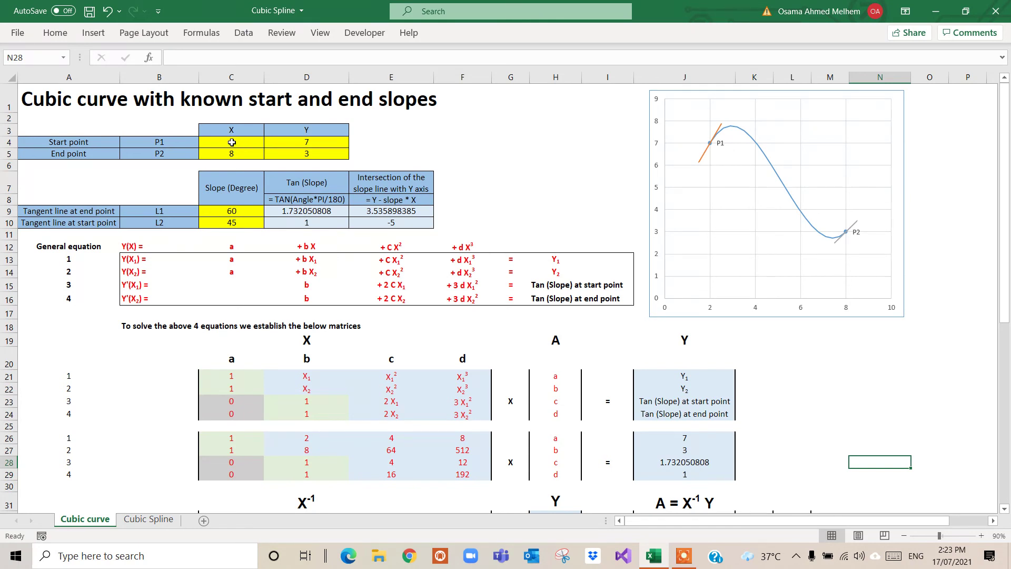
pyautogui.click(232, 142)
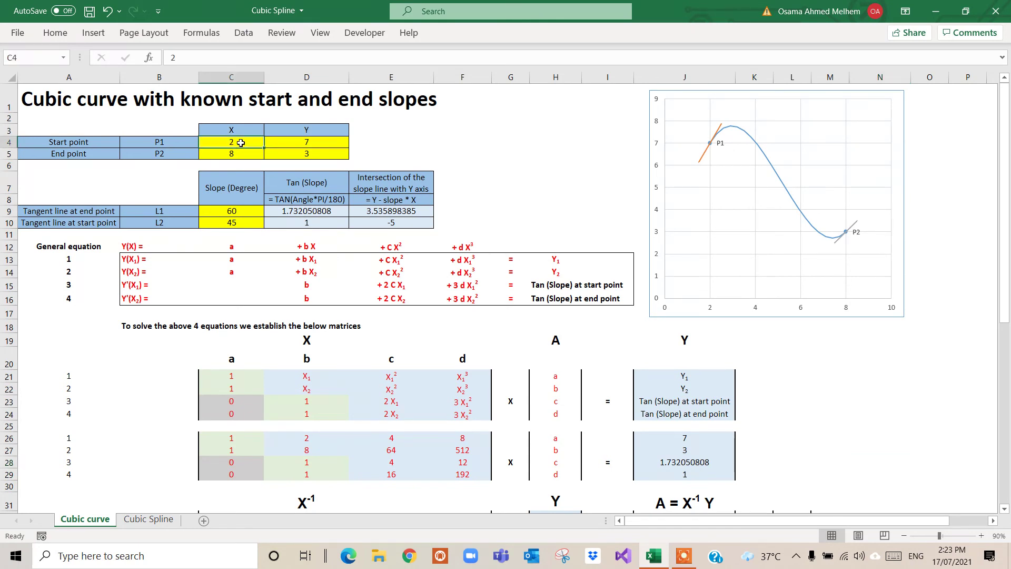
pyautogui.click(232, 213)
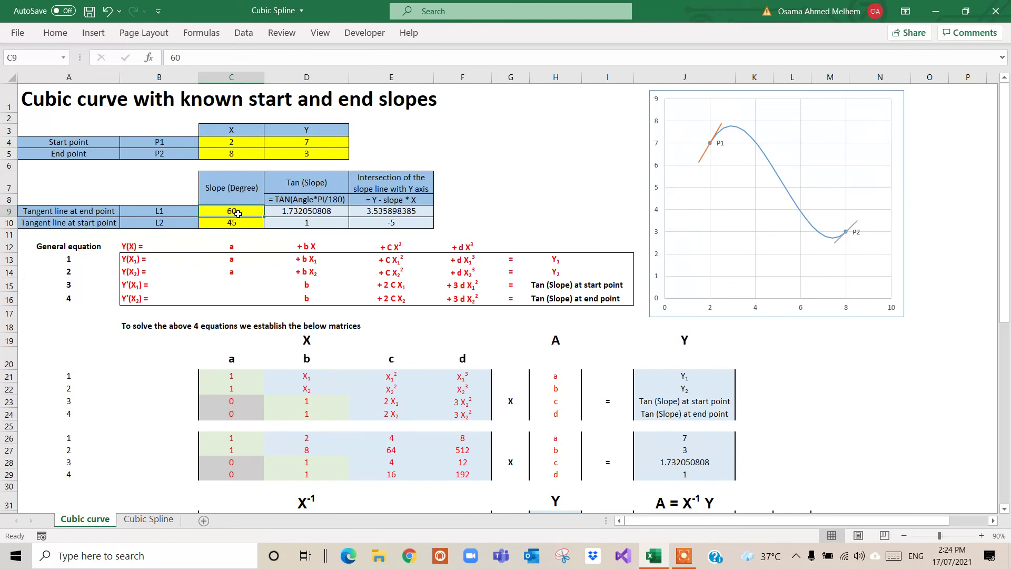
pyautogui.write('30')
pyautogui.press('Return')
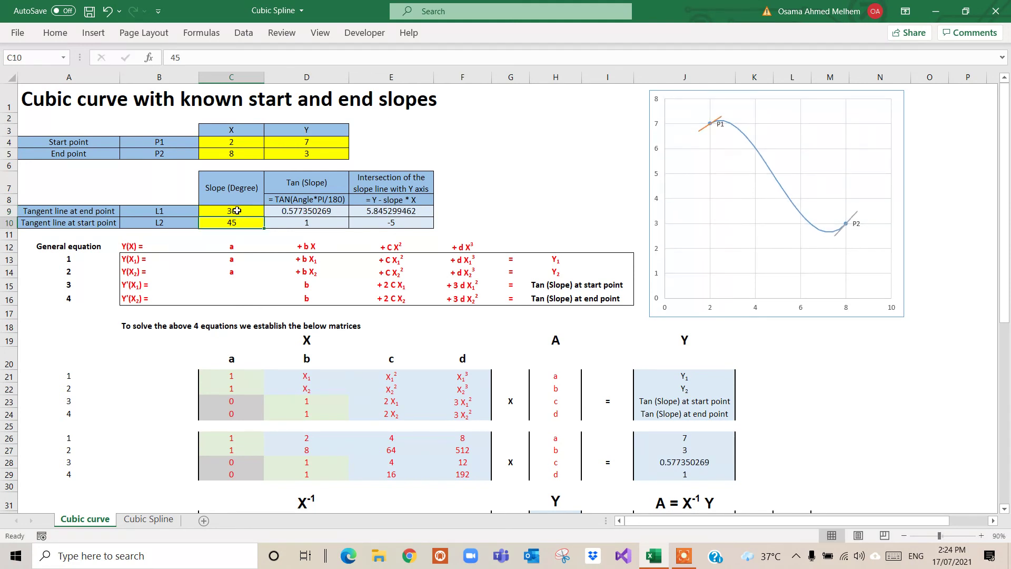
pyautogui.click(236, 211)
pyautogui.write('8')
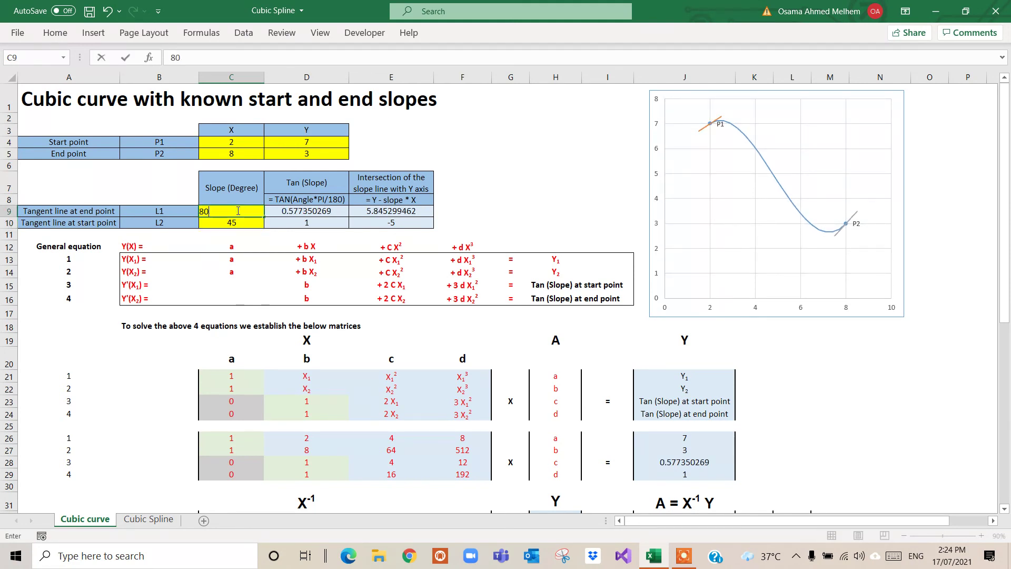
pyautogui.press('Return')
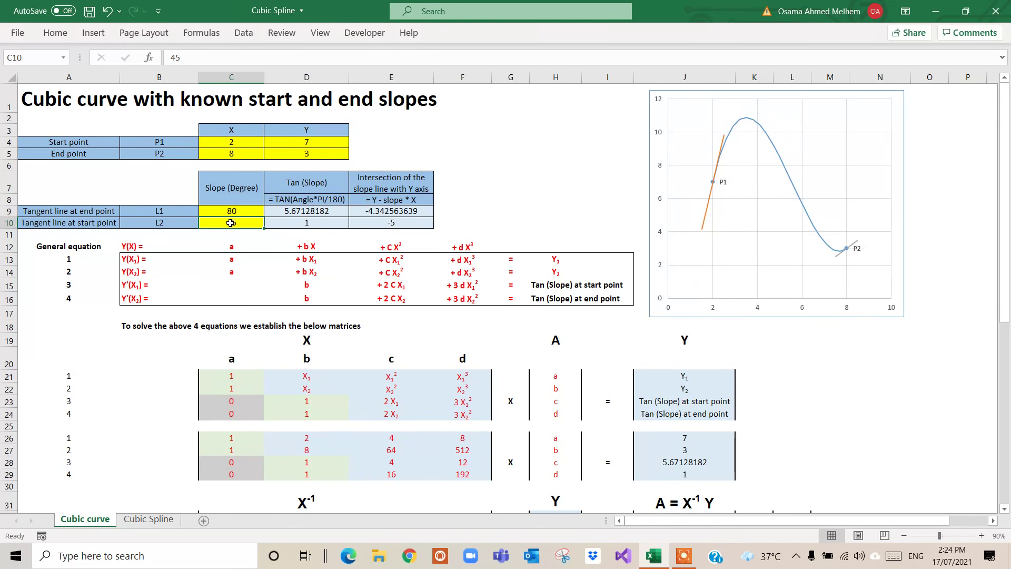
# Step: Set the second slope angle to 5.5 degrees and the start point's X to 1
pyautogui.write('5')
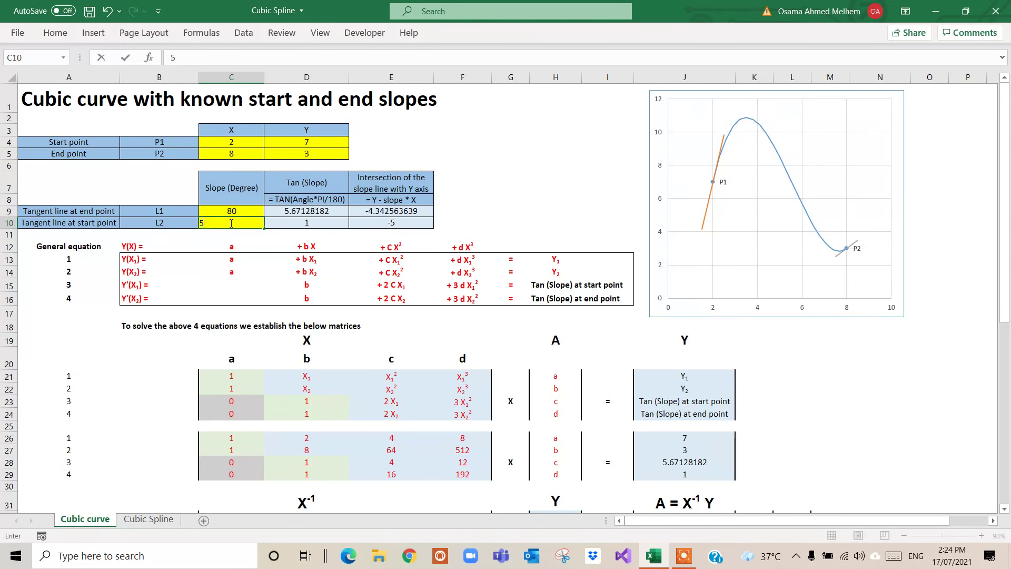
pyautogui.write('.5')
pyautogui.press('Return')
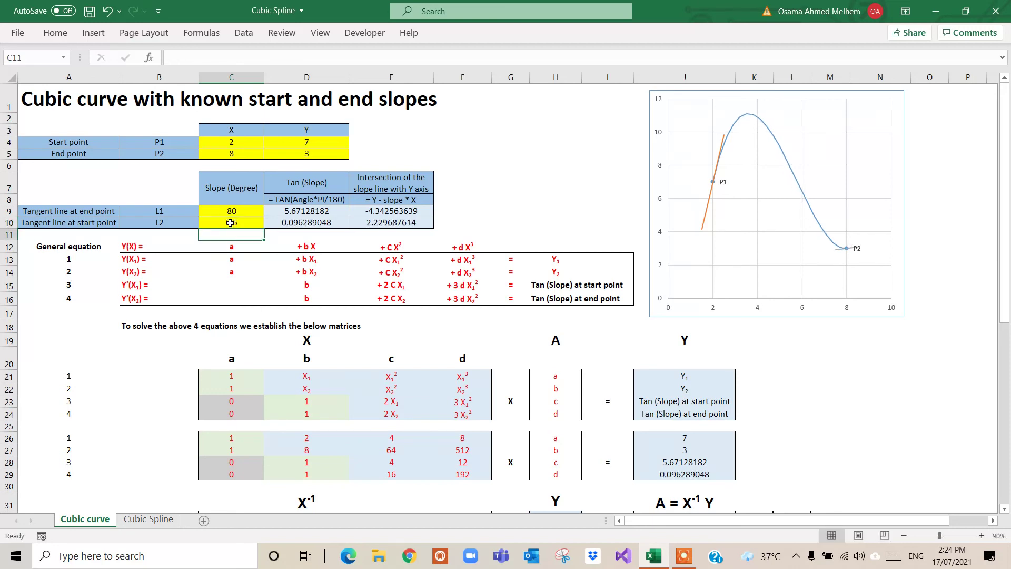
pyautogui.click(231, 141)
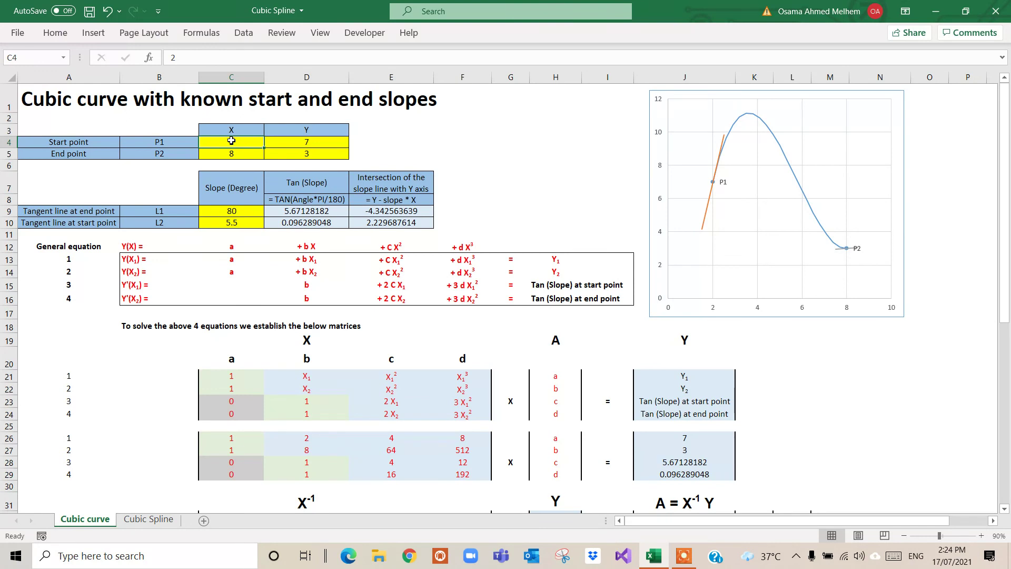
pyautogui.write('1')
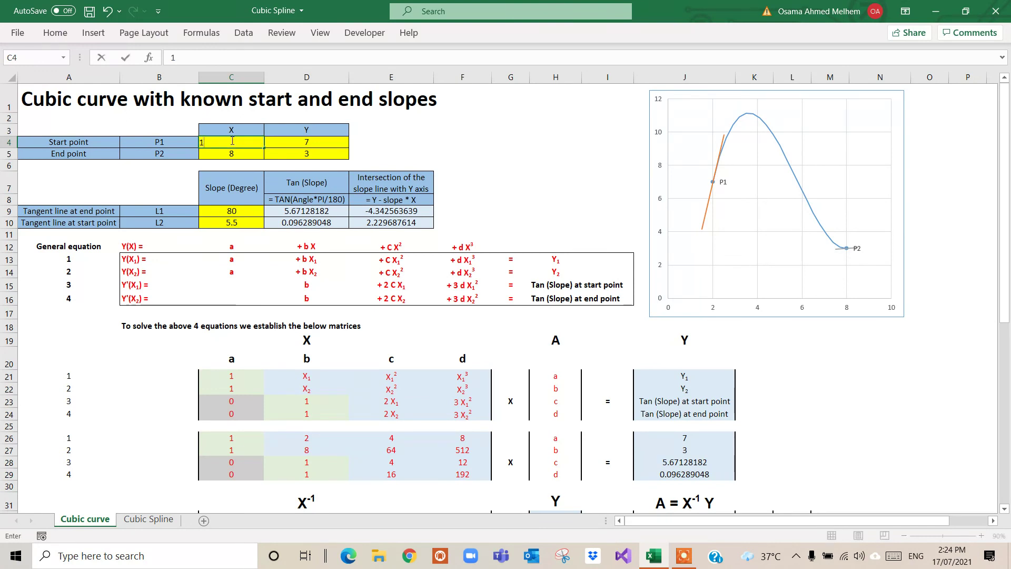
pyautogui.press('Return')
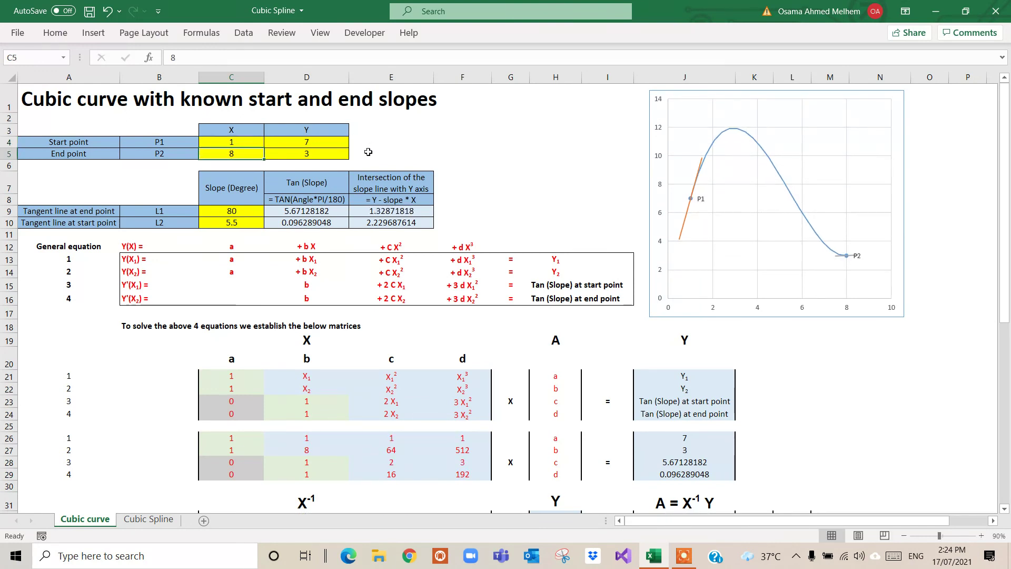